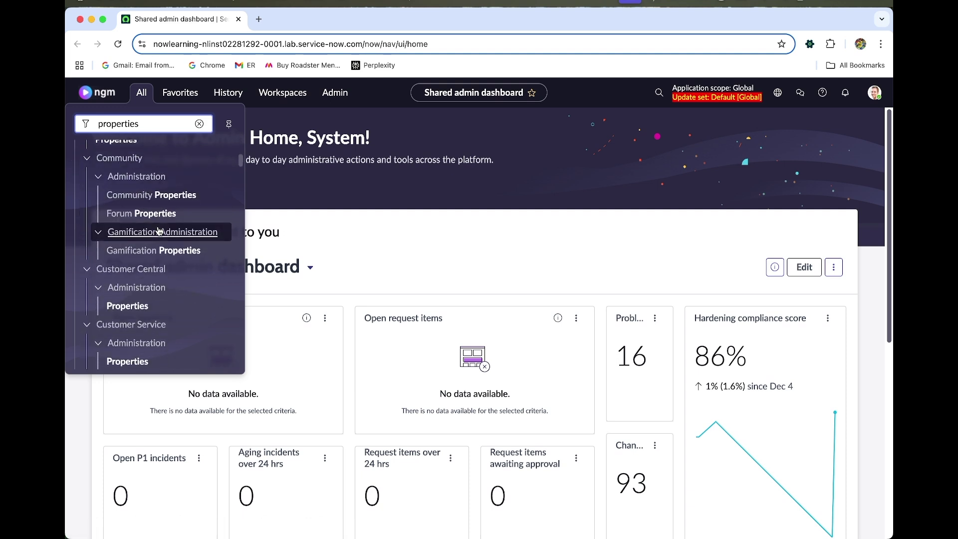
pyautogui.scroll(-4, 159, 231)
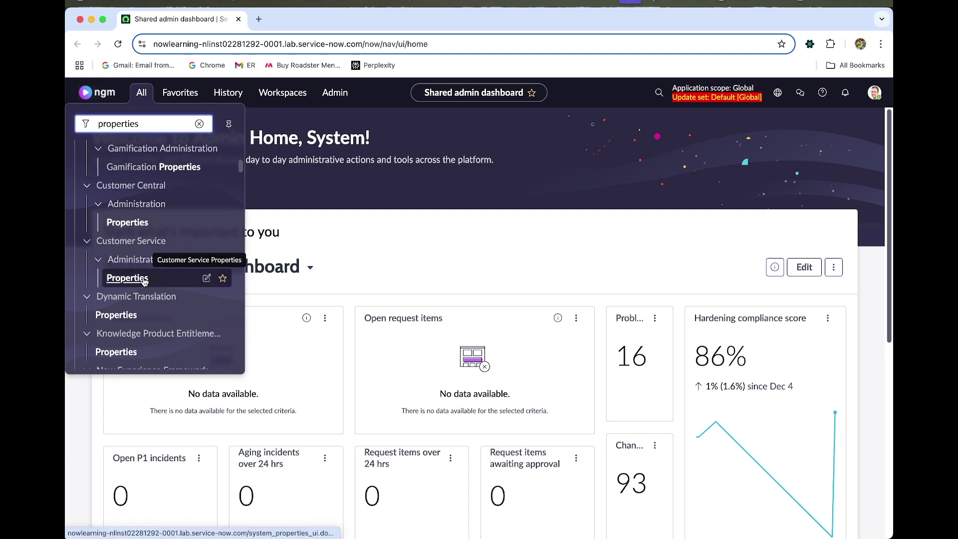
# Open Customer Service Properties in a new tab, view it, then go back to the Shared admin dashboard
pyautogui.keyDown('super'); pyautogui.click(144, 279); pyautogui.keyUp('super')
pyautogui.click(347, 20)
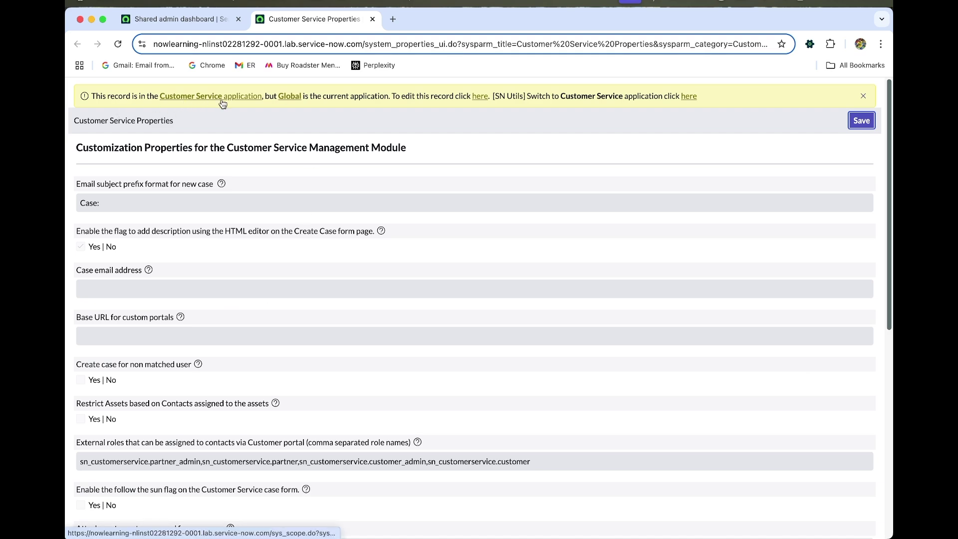
pyautogui.click(211, 22)
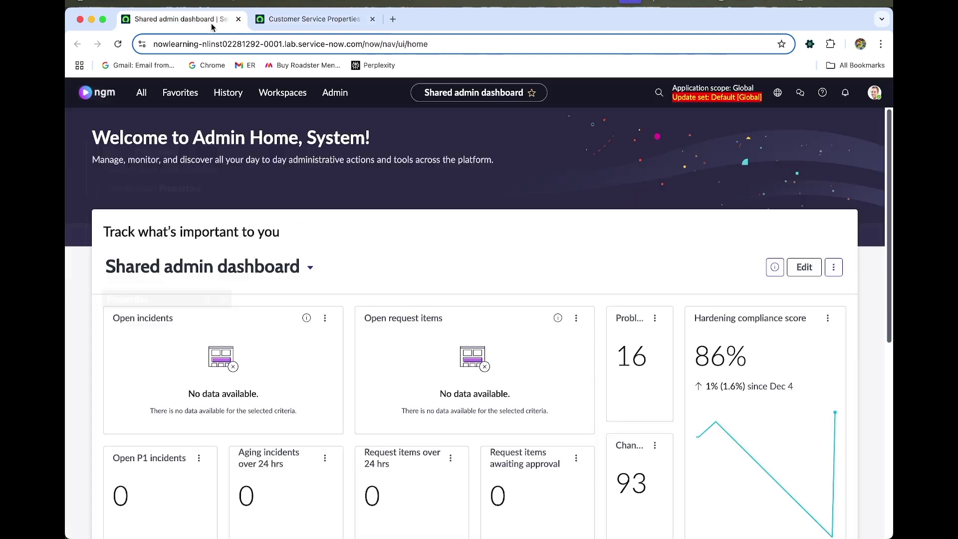
# Switch the application scope to Customer Service and reload the Customer Service Properties page
pyautogui.click(777, 93)
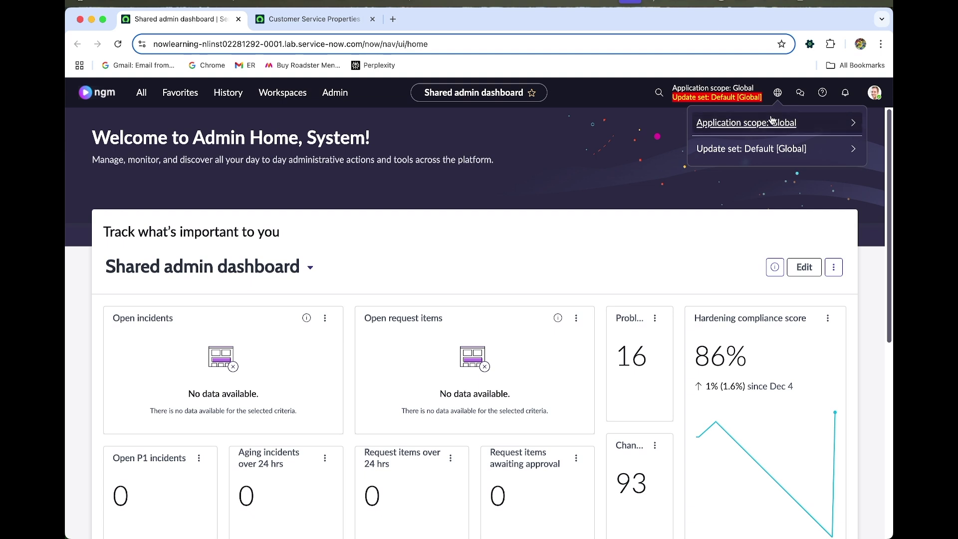
pyautogui.click(770, 122)
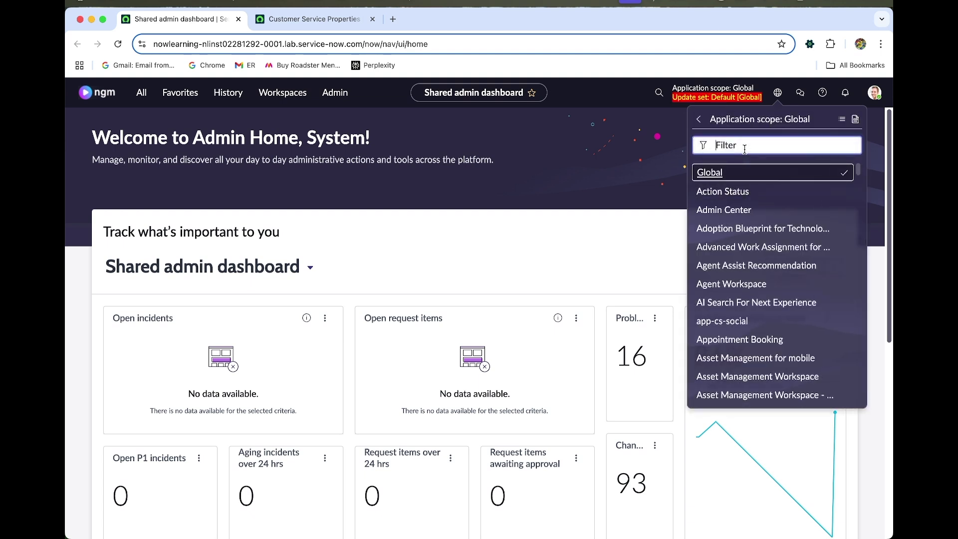
pyautogui.write('cust')
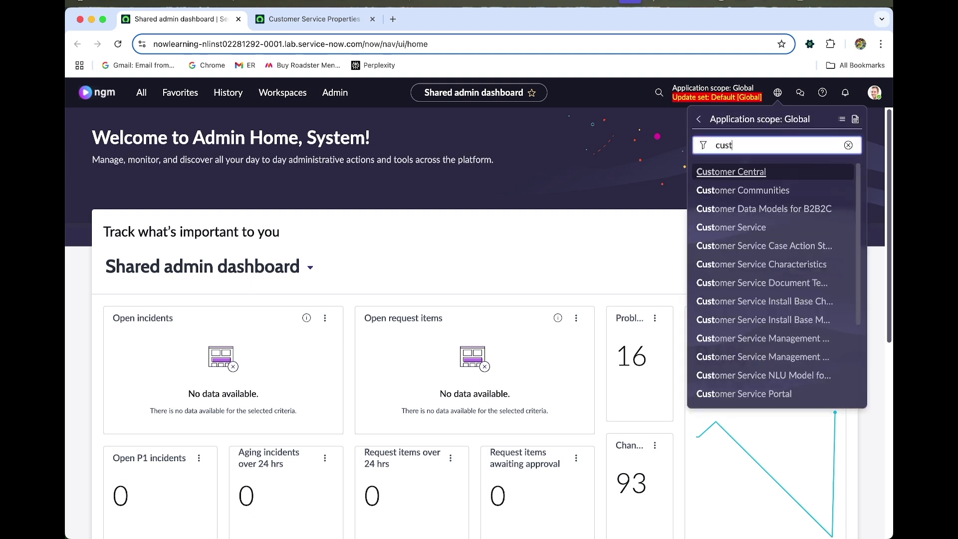
pyautogui.write('ome')
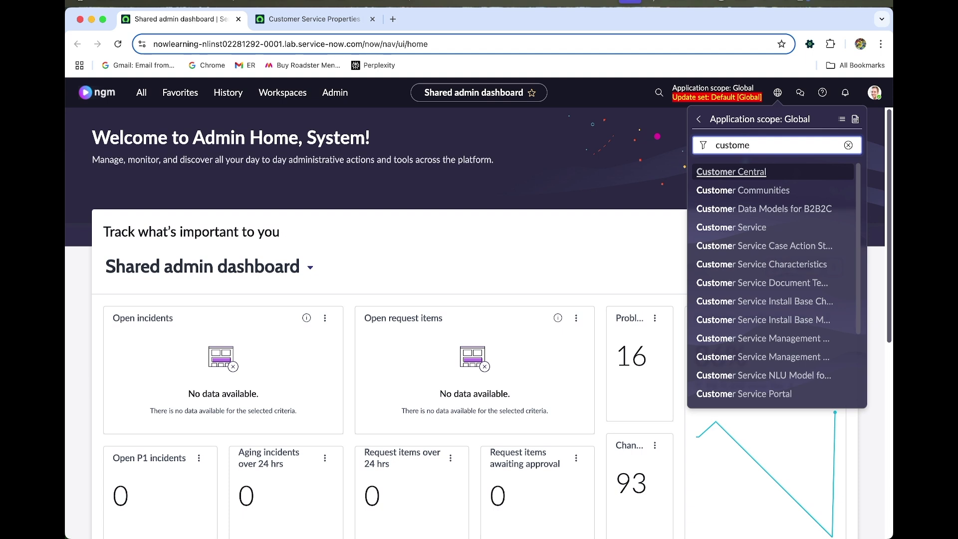
pyautogui.write('r ser')
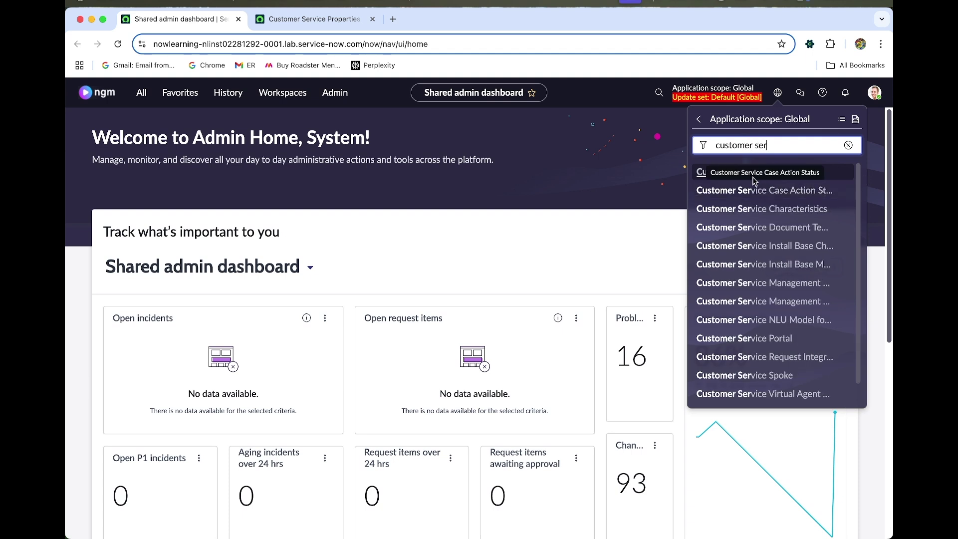
pyautogui.click(314, 19)
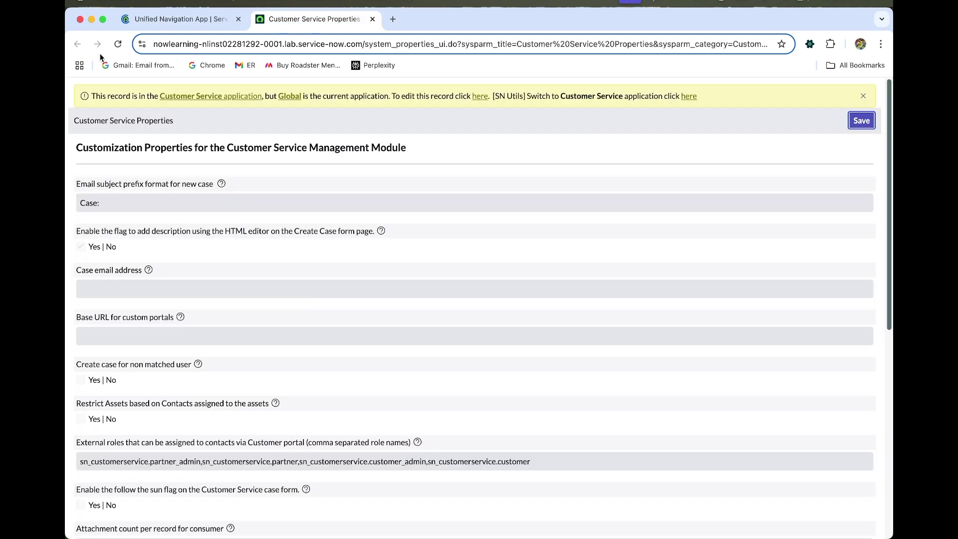
pyautogui.click(116, 43)
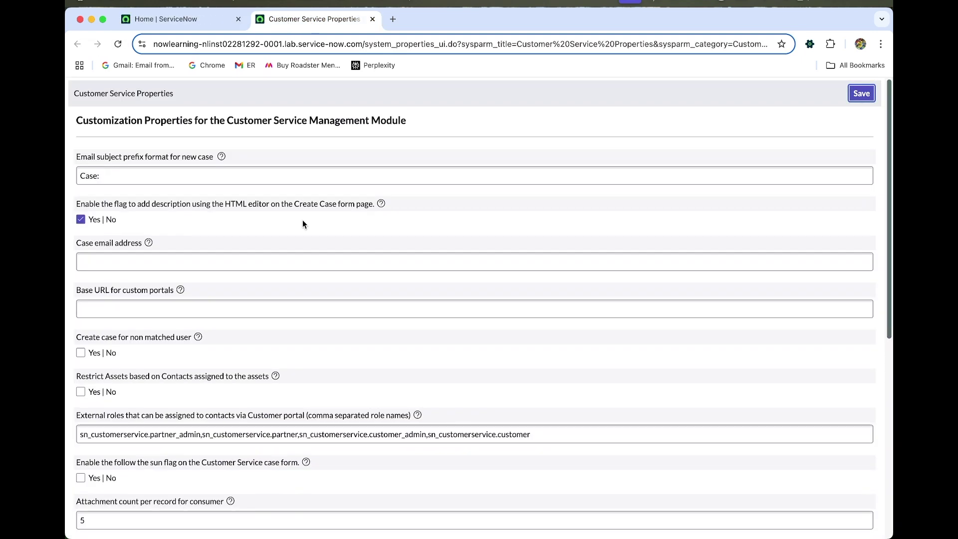
# Set 'Synchronize fields from parent to child cases' to Yes and save the properties
pyautogui.scroll(-1, 302, 219)
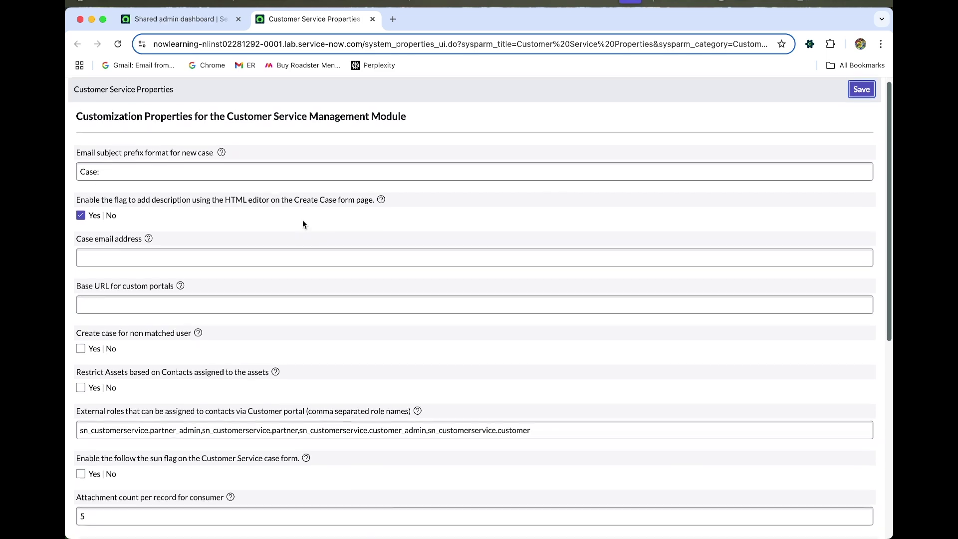
pyautogui.scroll(-10, 302, 219)
pyautogui.scroll(10, 305, 222)
pyautogui.scroll(-10, 305, 222)
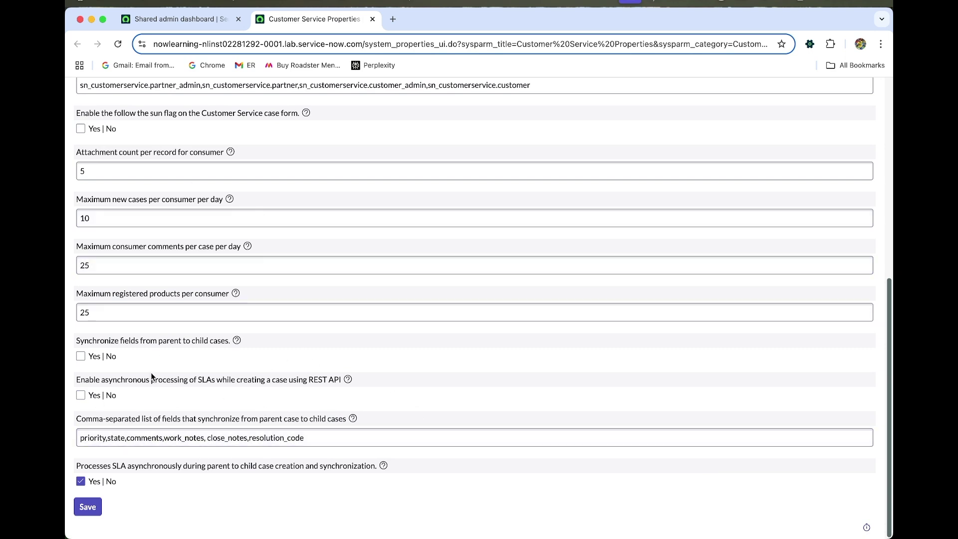
pyautogui.click(80, 355)
pyautogui.click(88, 507)
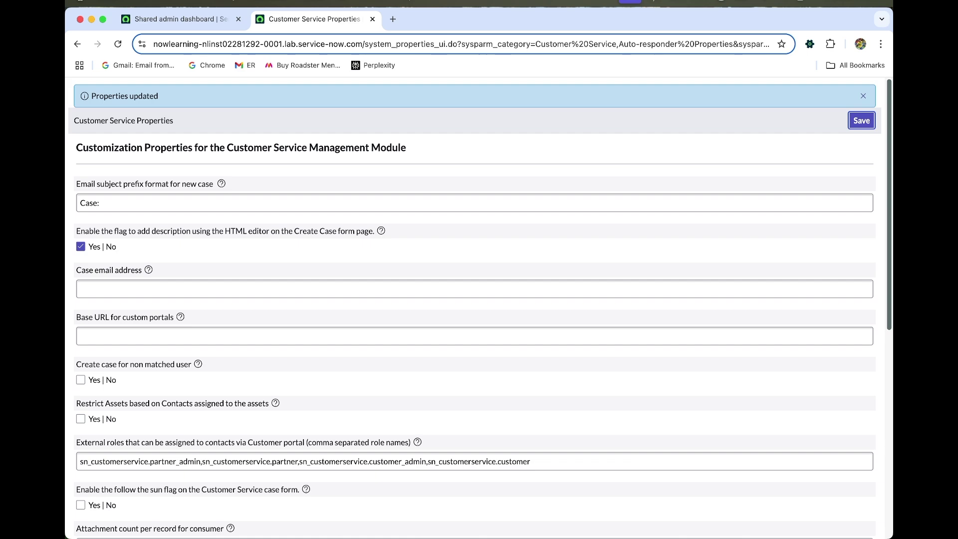
# Paste ',assignment_group,assigned_to,product' after resolution_code in the synchronized fields list
pyautogui.click(324, 461)
pyautogui.scroll(-2, 328, 435)
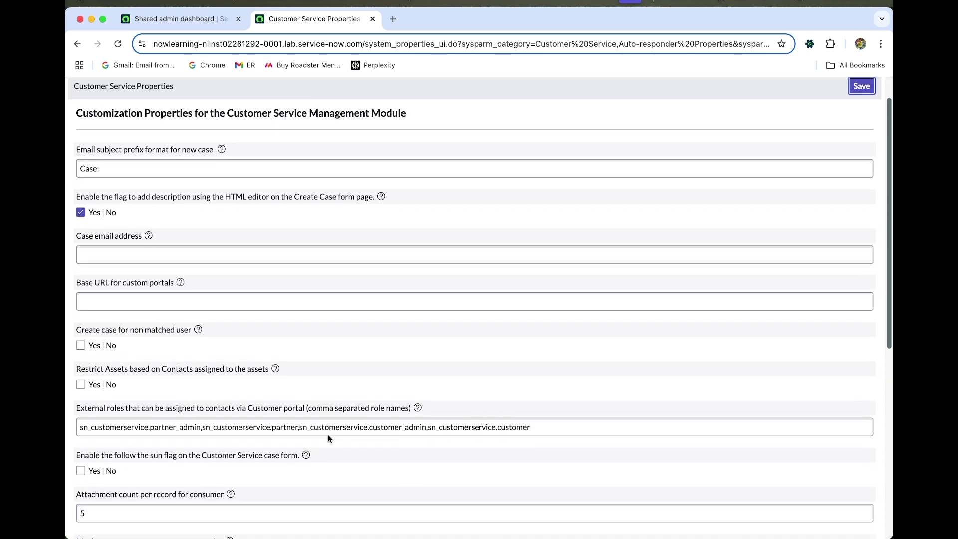
pyautogui.scroll(-7, 327, 434)
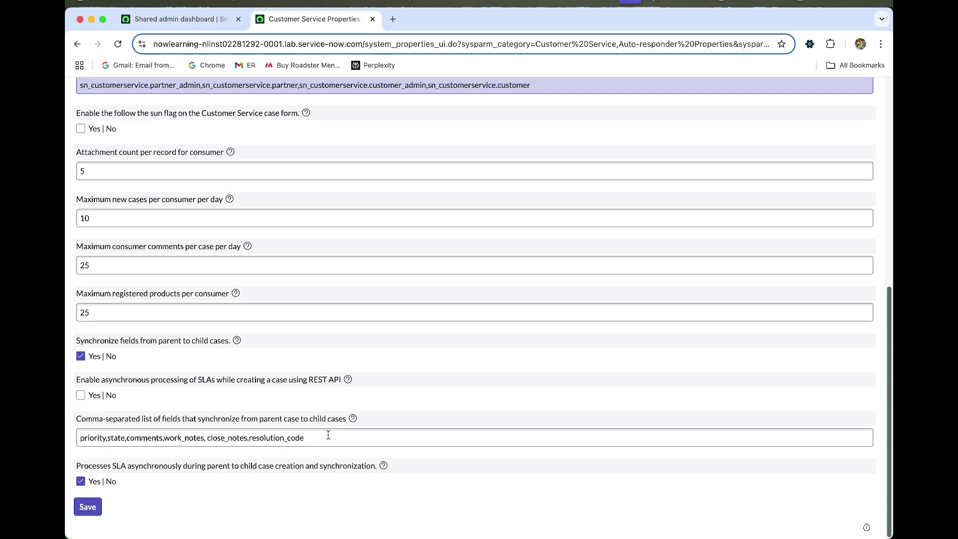
pyautogui.click(328, 435)
pyautogui.click(170, 423)
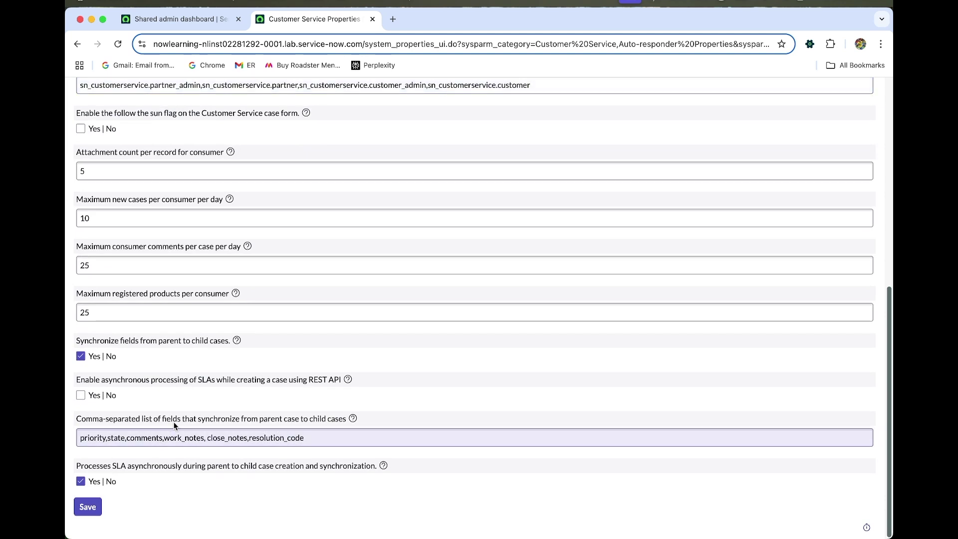
pyautogui.click(325, 440)
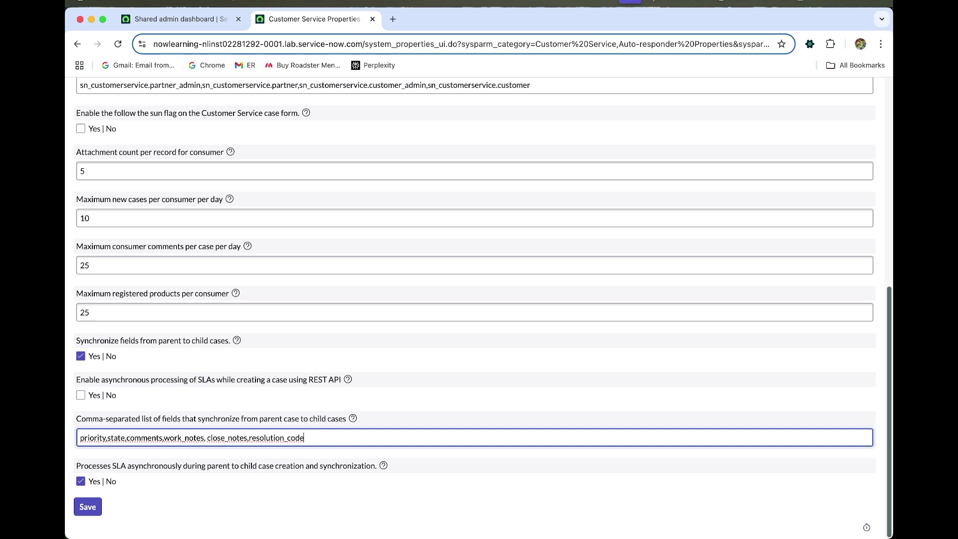
pyautogui.press('super+Tab')
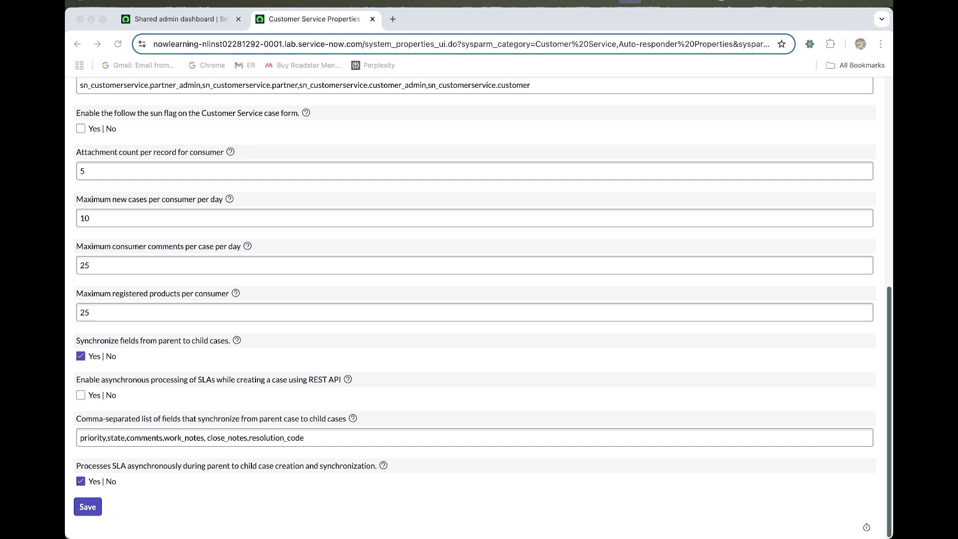
pyautogui.click(319, 439)
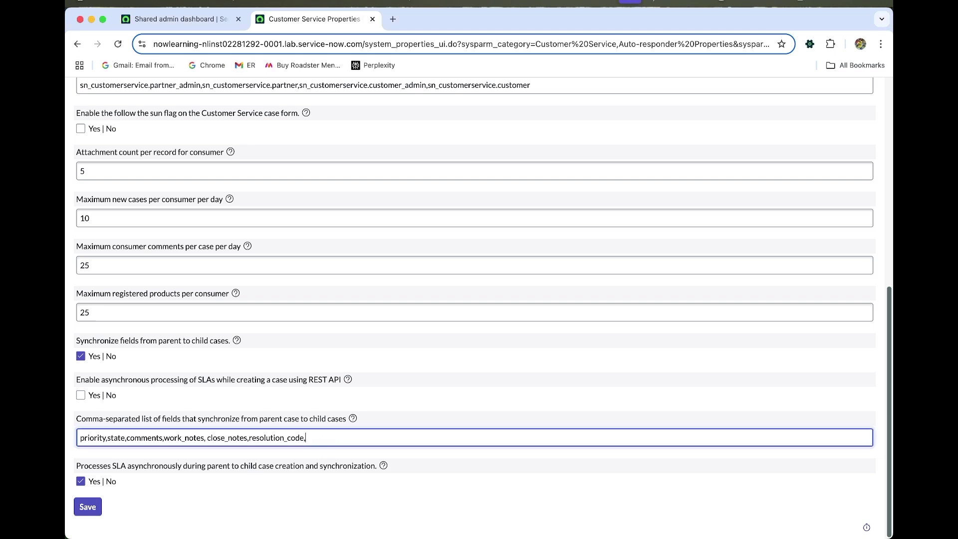
pyautogui.write(',assignment_group,assigned_to,product')
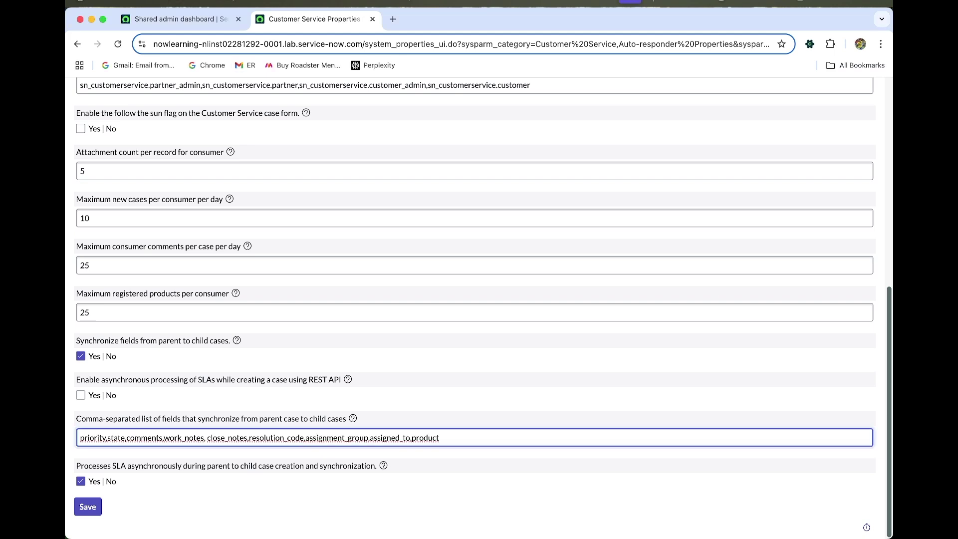
# Check the three added field names, save the properties, and return to the admin dashboard
pyautogui.doubleClick(330, 439)
pyautogui.click(388, 436)
pyautogui.doubleClick(388, 437)
pyautogui.doubleClick(425, 437)
pyautogui.click(500, 477)
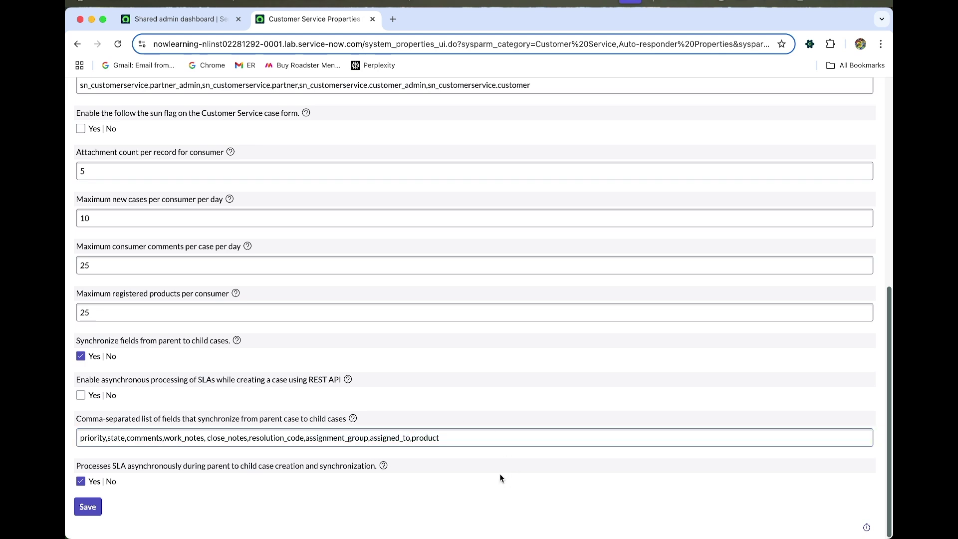
pyautogui.click(87, 507)
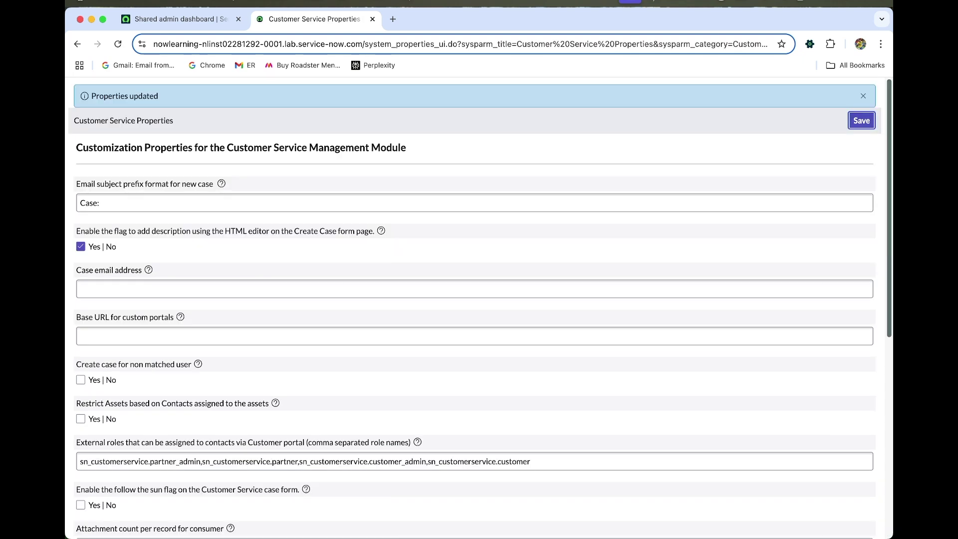
pyautogui.click(204, 32)
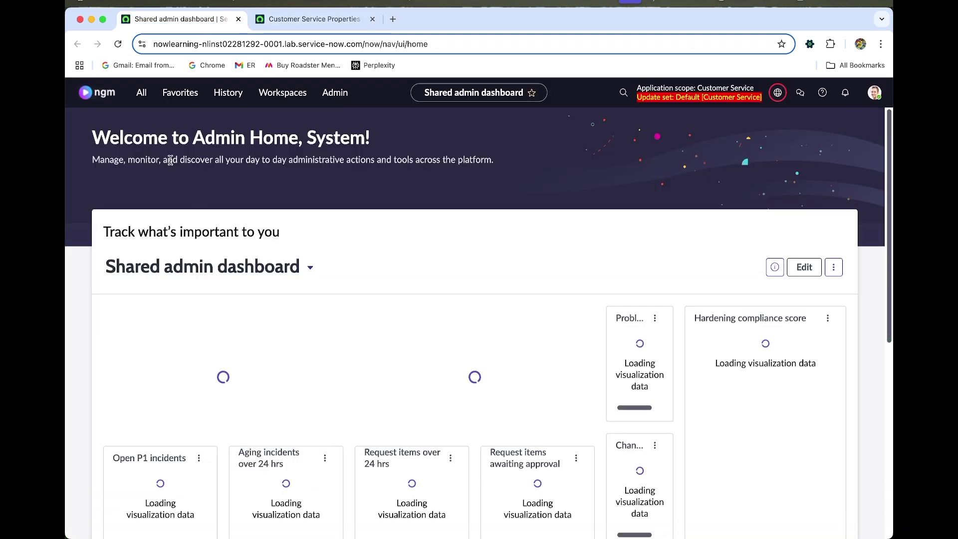
# Filter the navigator for 'recipie' and open Recipients Lists in a new tab
pyautogui.click(144, 102)
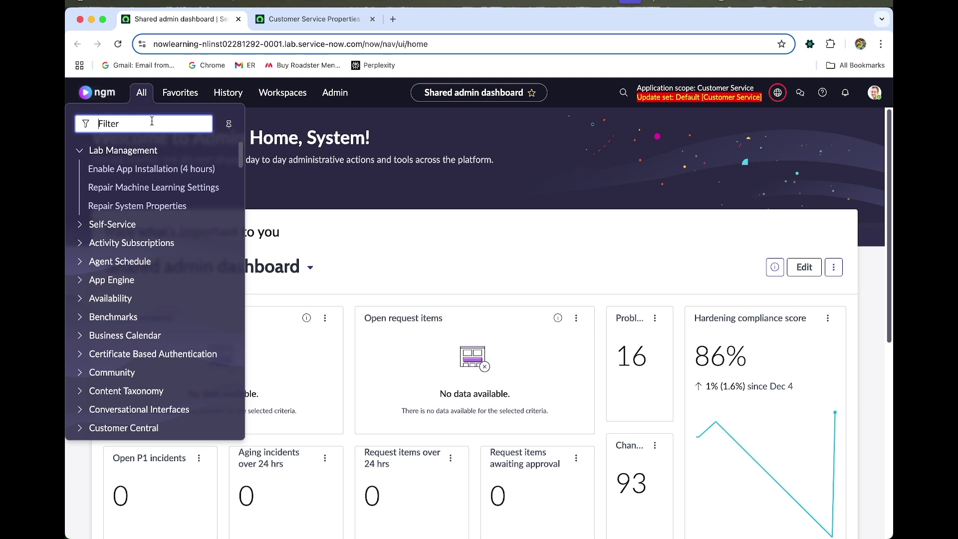
pyautogui.write('rec')
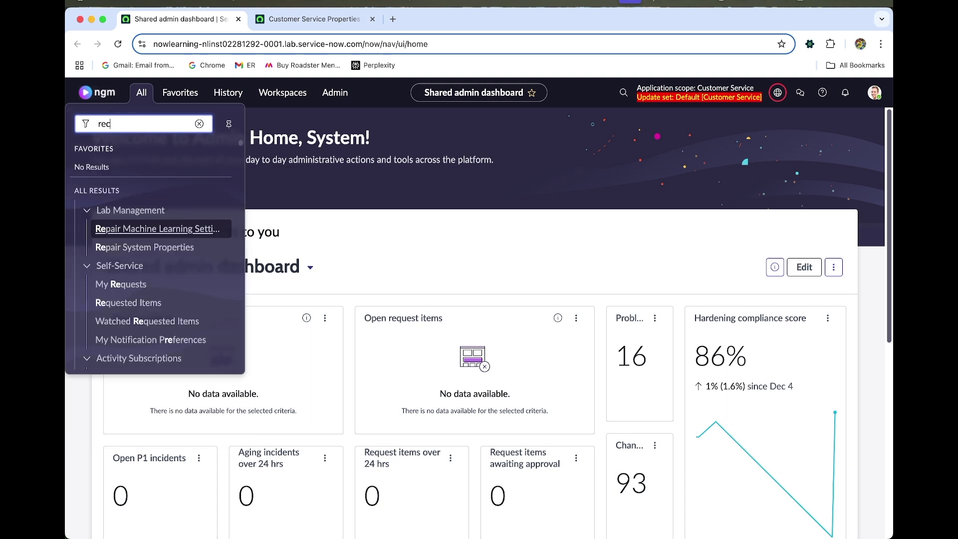
pyautogui.write('ip')
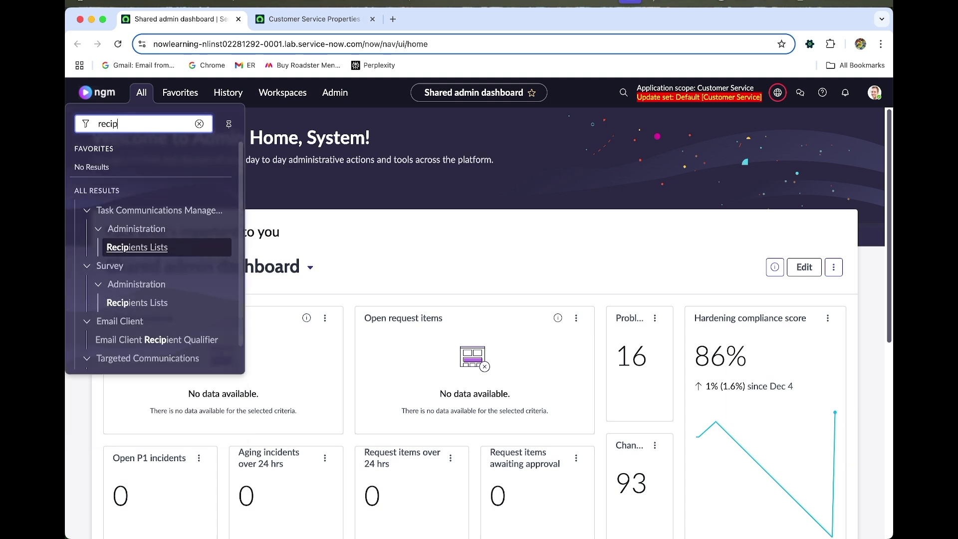
pyautogui.write('ie')
pyautogui.keyDown('super'); pyautogui.click(159, 248); pyautogui.keyUp('super')
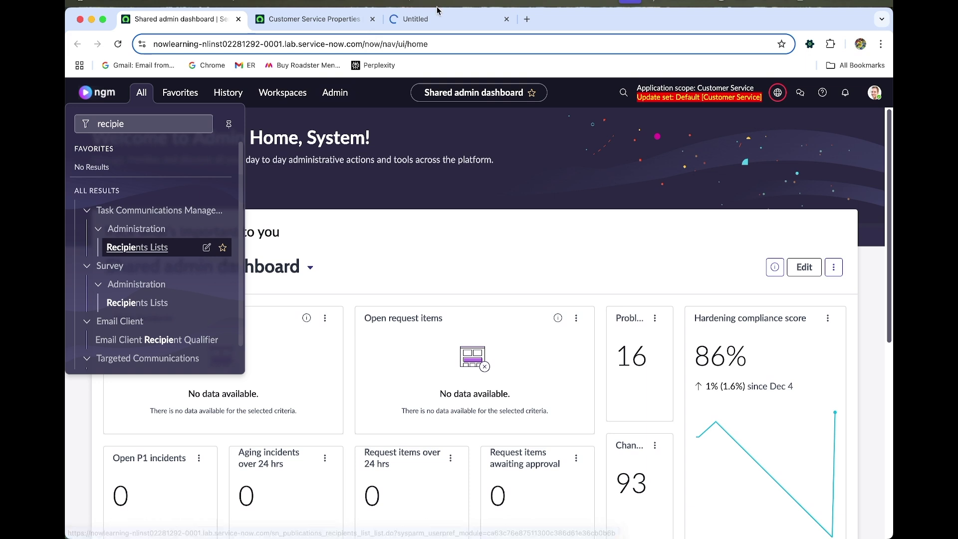
pyautogui.click(436, 20)
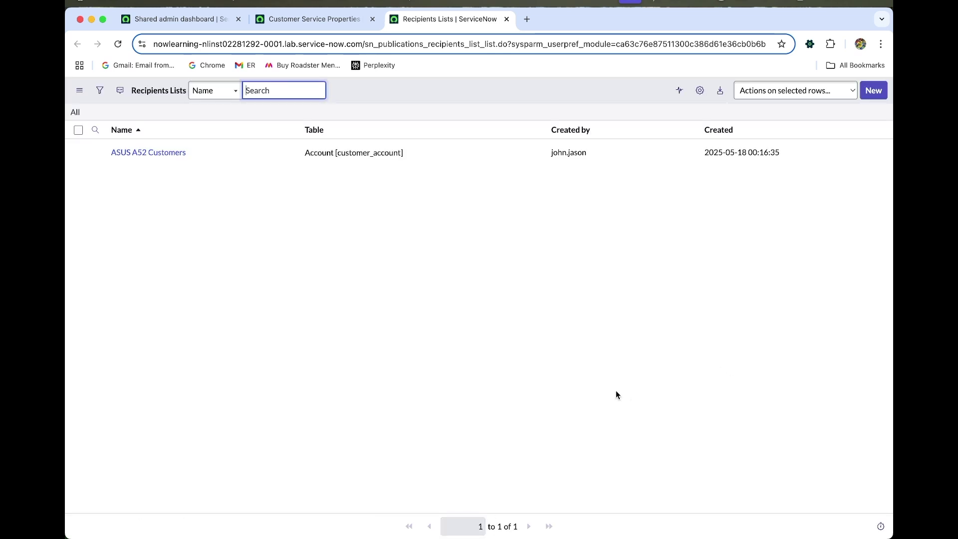
# Create a new recipients list named 'Fiber Internet Accounts' with Type set to Accounts
pyautogui.click(873, 91)
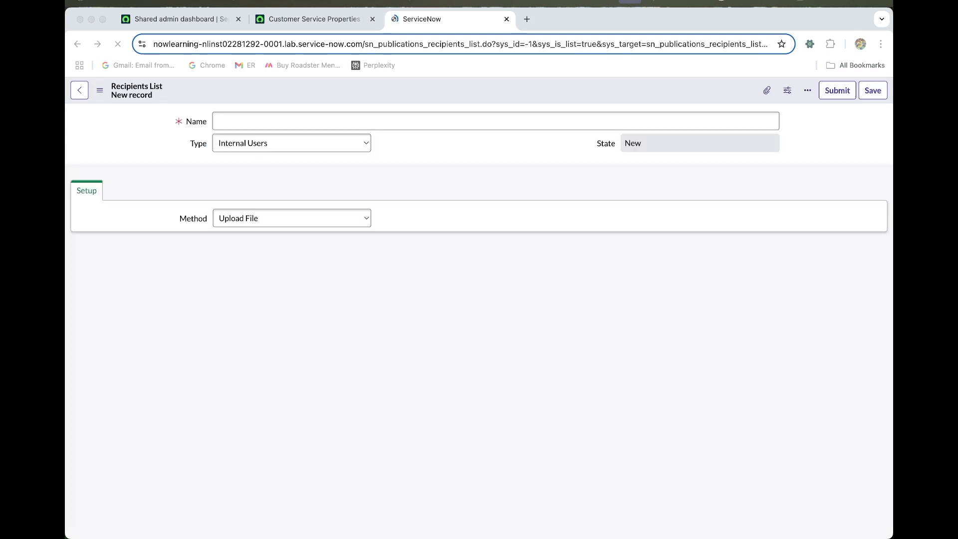
pyautogui.click(327, 122)
pyautogui.write('Fiber Internet Accounts')
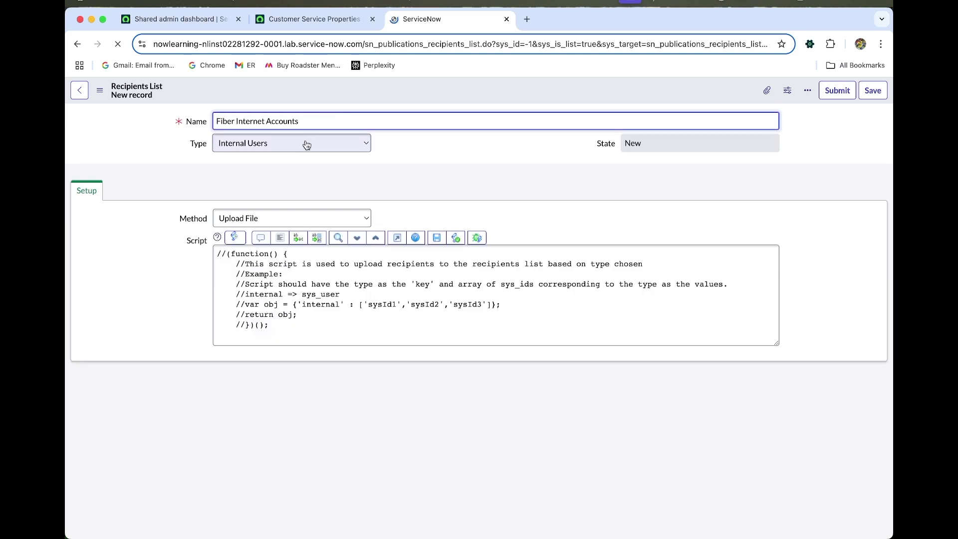
pyautogui.click(247, 150)
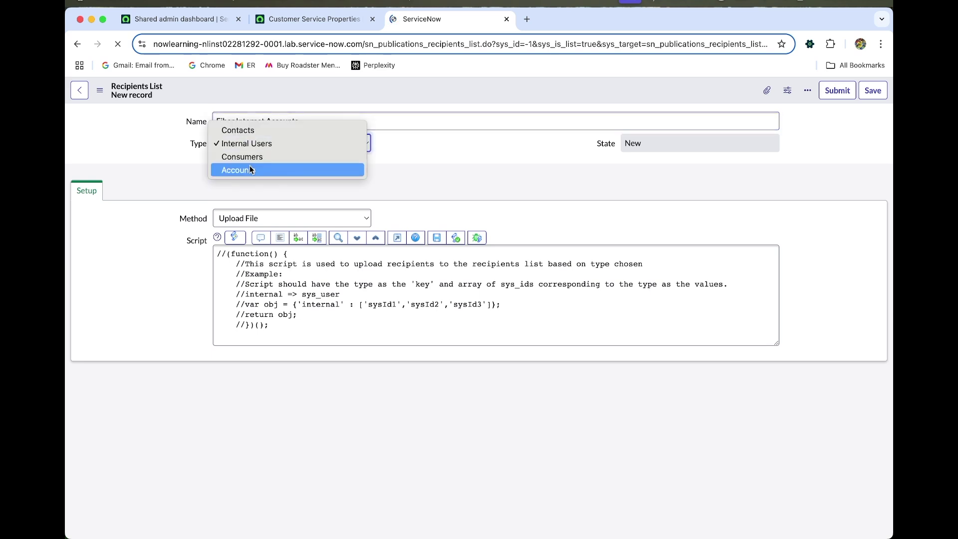
pyautogui.click(251, 170)
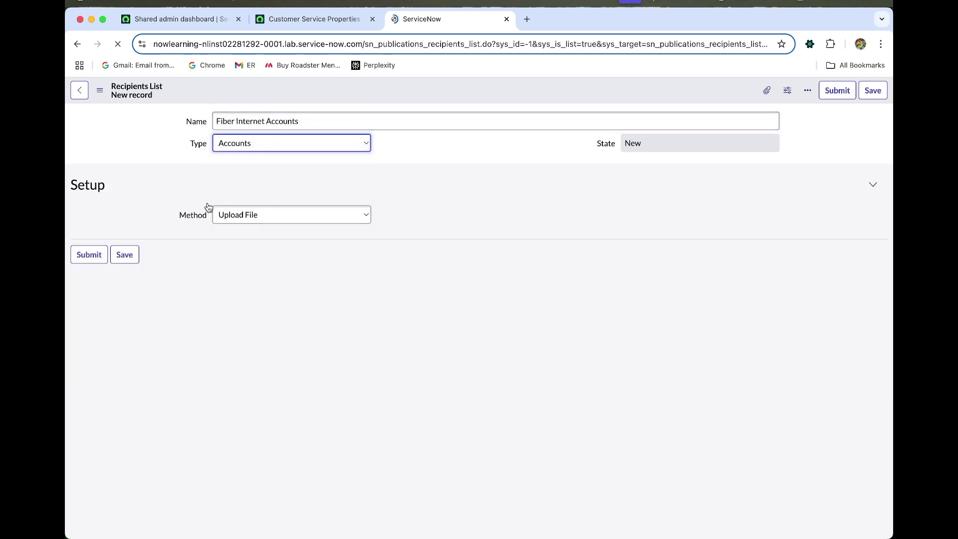
pyautogui.click(238, 222)
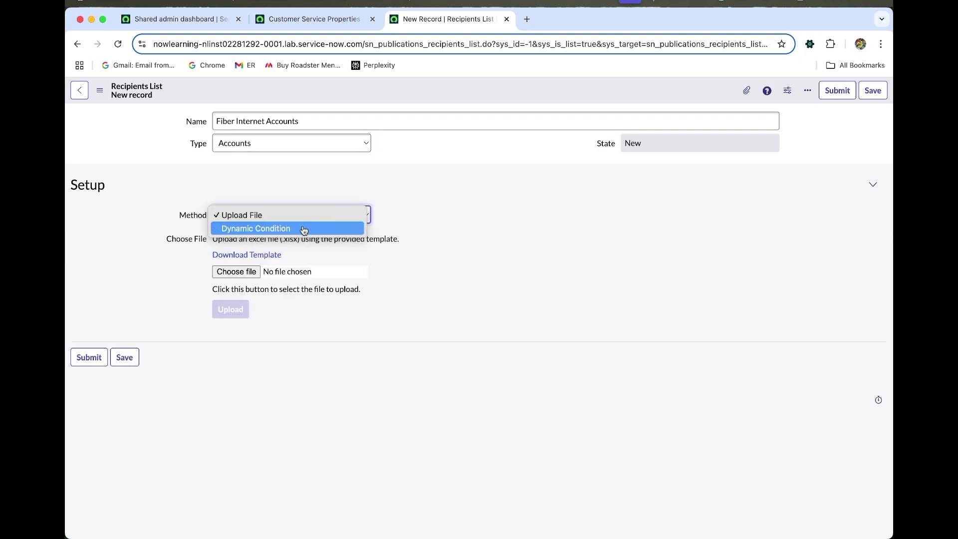
# Set Method to Dynamic Condition and Table to Sold Product [sn_install_base_sold_product]
pyautogui.press('Escape')
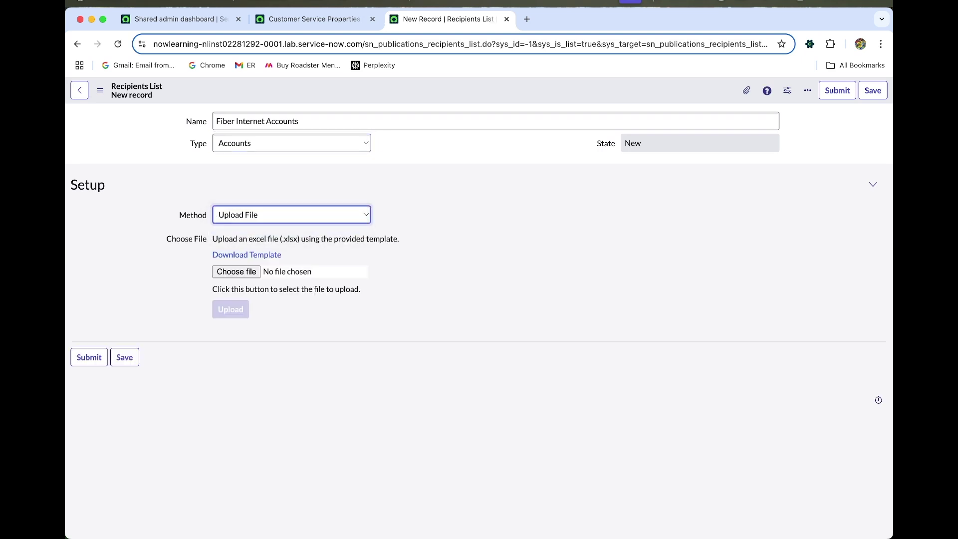
pyautogui.press('Down')
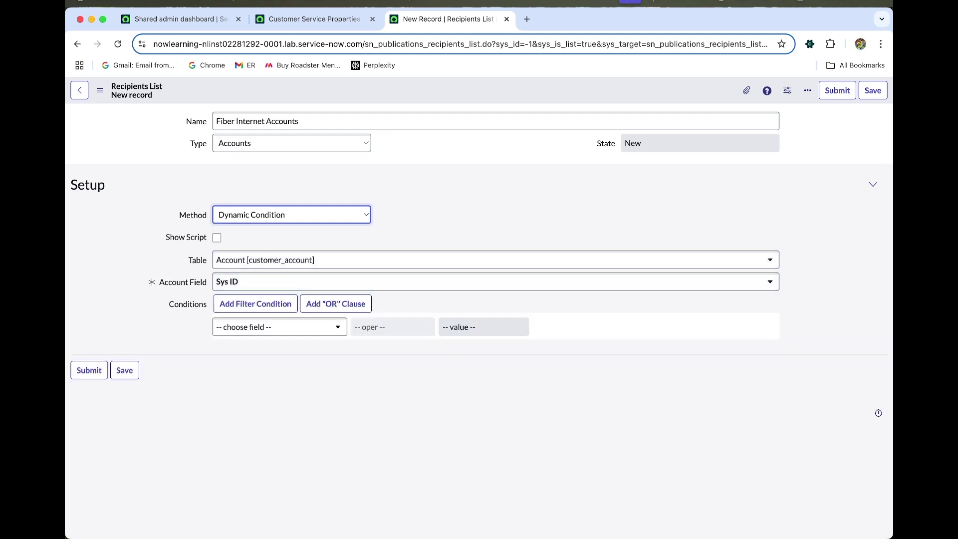
pyautogui.click(320, 260)
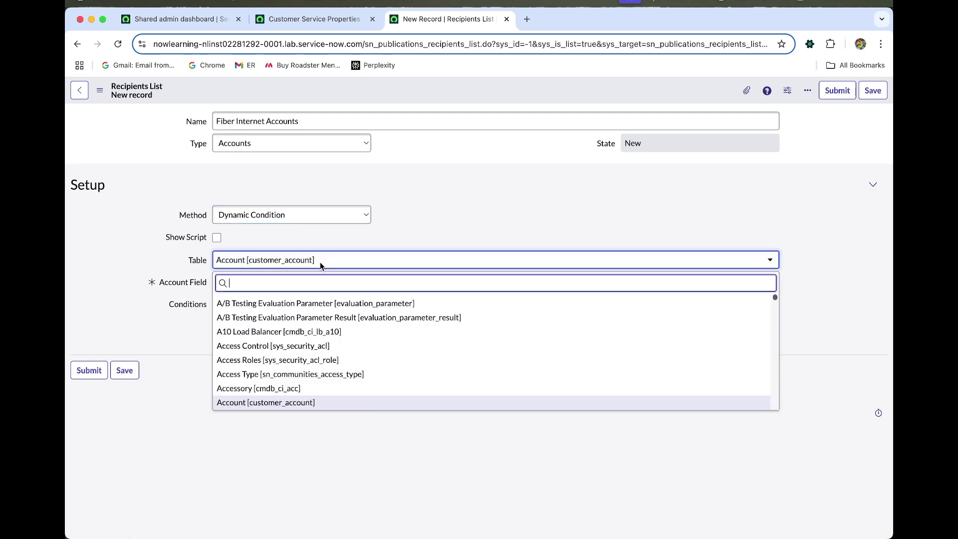
pyautogui.write('sn')
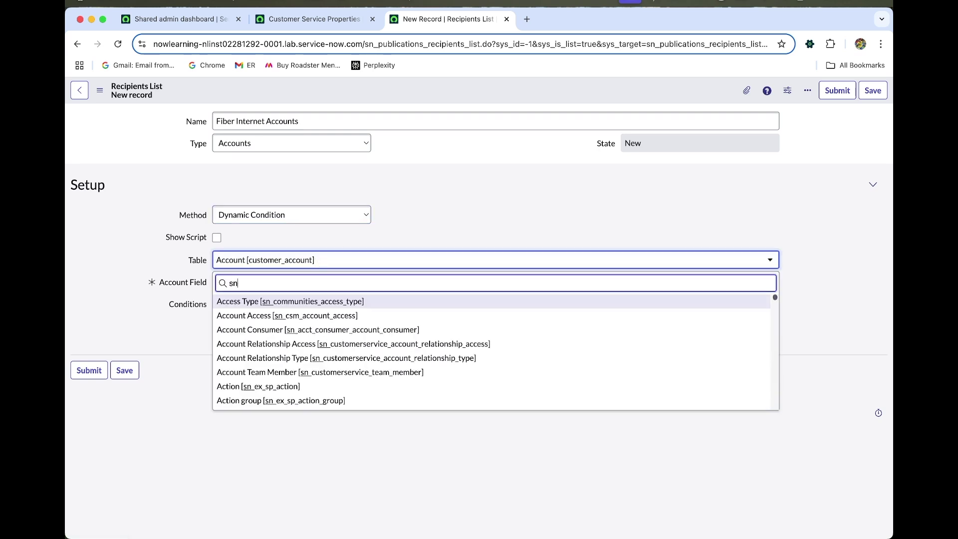
pyautogui.write('d pro')
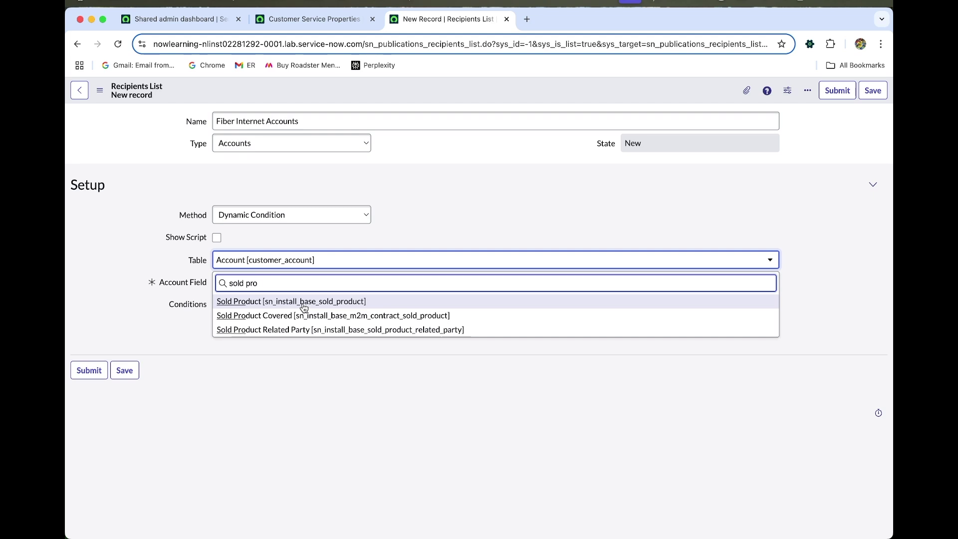
pyautogui.click(304, 307)
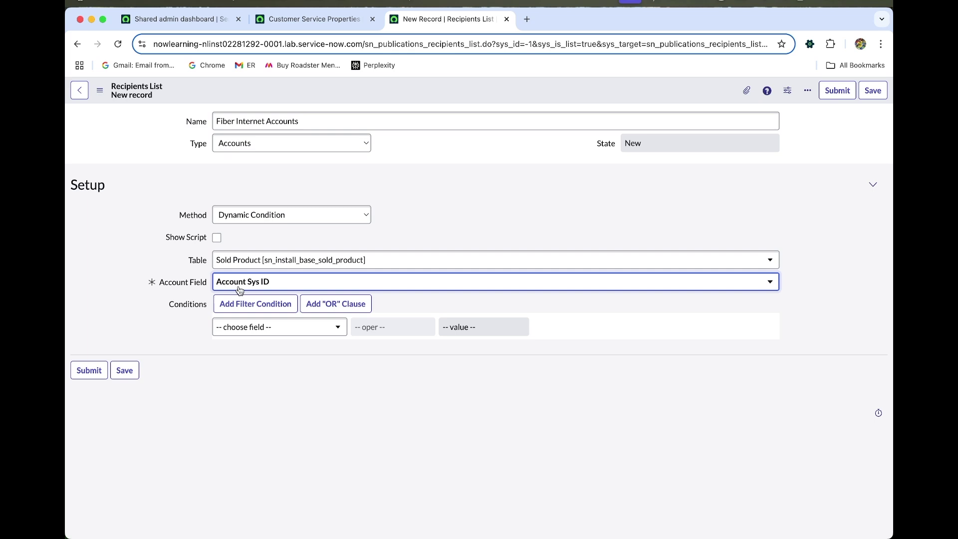
pyautogui.click(285, 328)
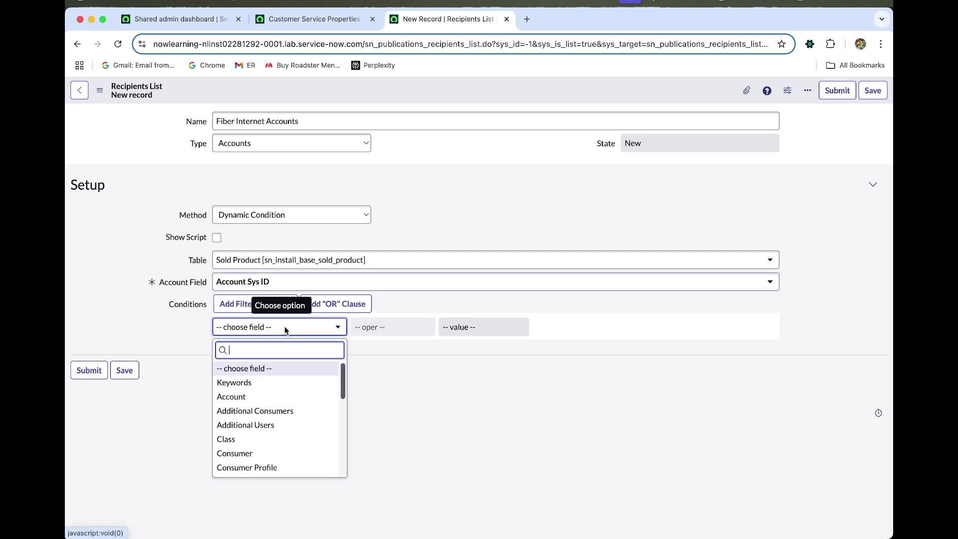
# Filter on Product, searching display names 'now global' and 'media fiber' to pick Now Global Media Fiber Internet
pyautogui.write('prod')
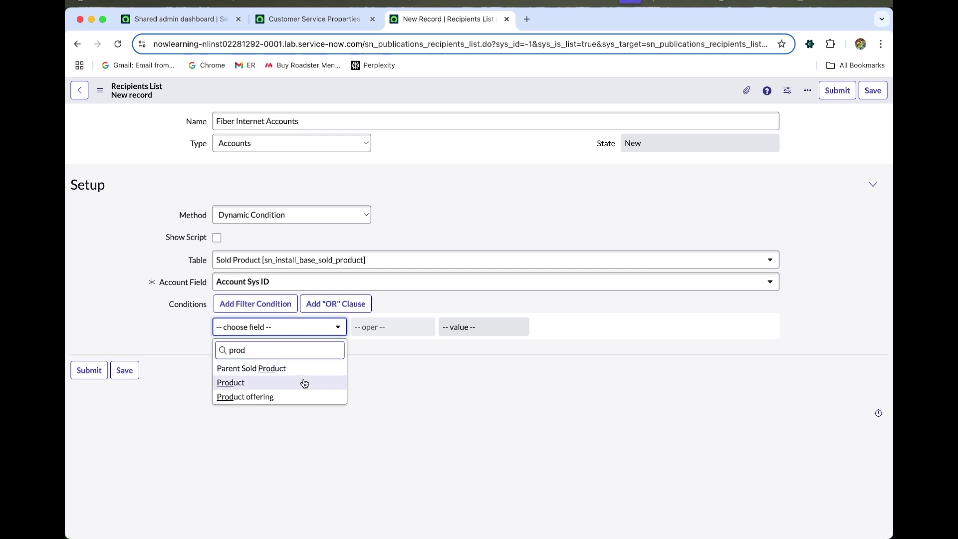
pyautogui.click(304, 382)
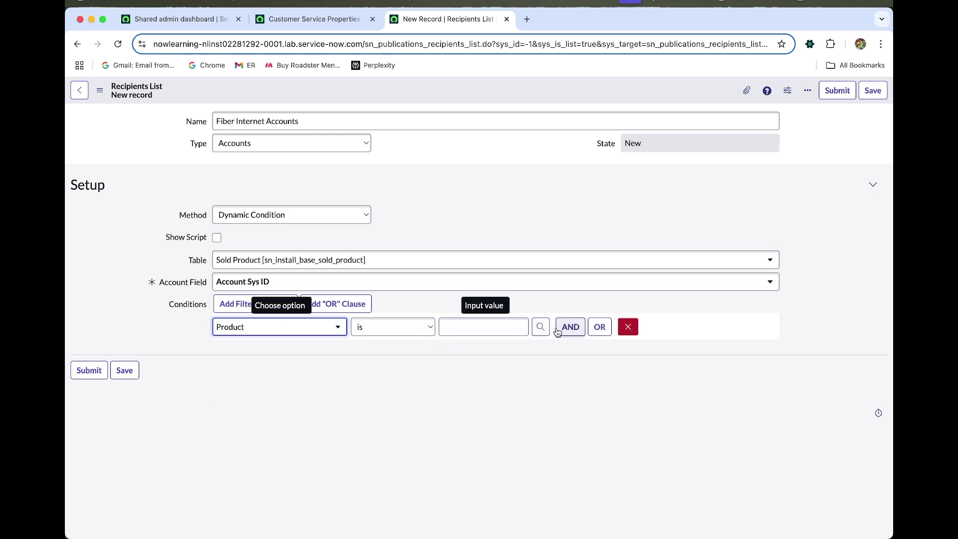
pyautogui.click(538, 329)
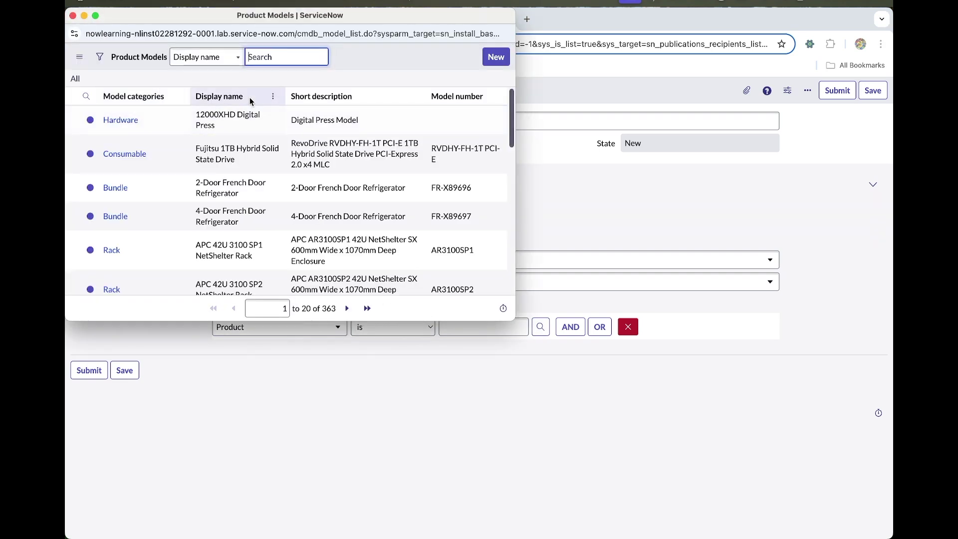
pyautogui.click(86, 96)
pyautogui.click(239, 118)
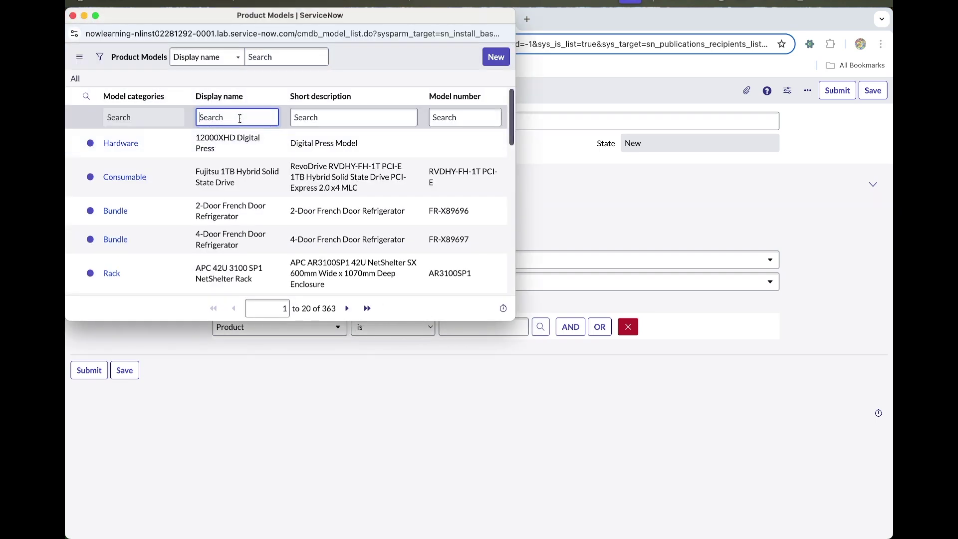
pyautogui.write('now global')
pyautogui.press('Return')
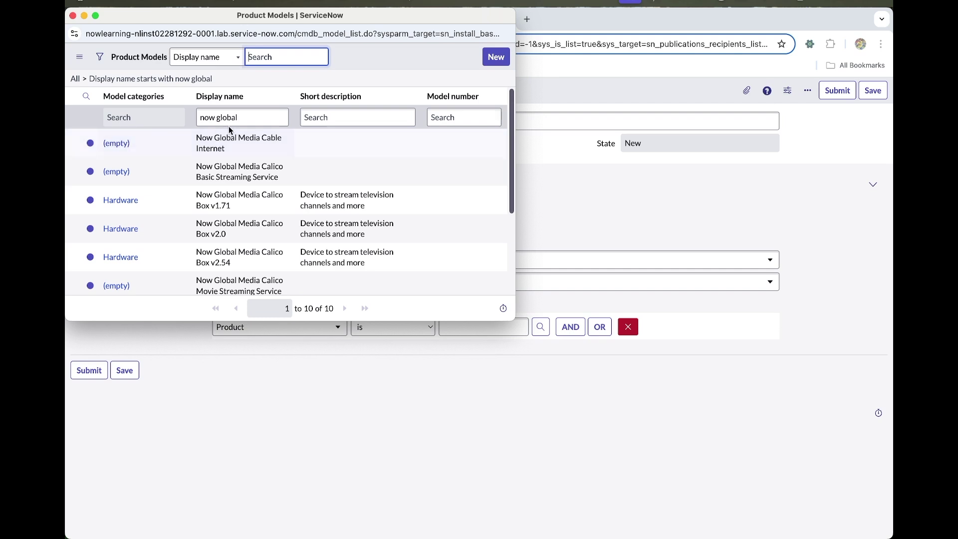
pyautogui.click(251, 117)
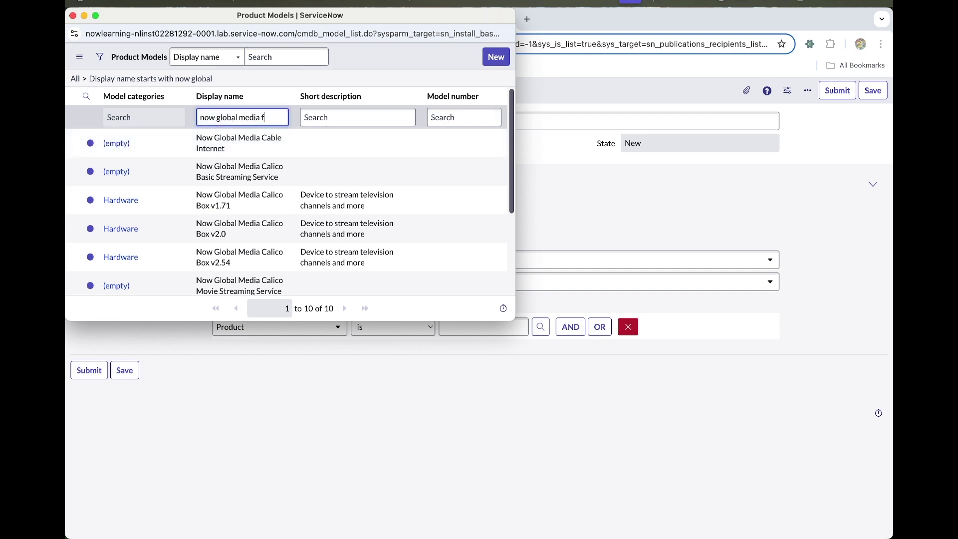
pyautogui.write('media fiber')
pyautogui.press('Return')
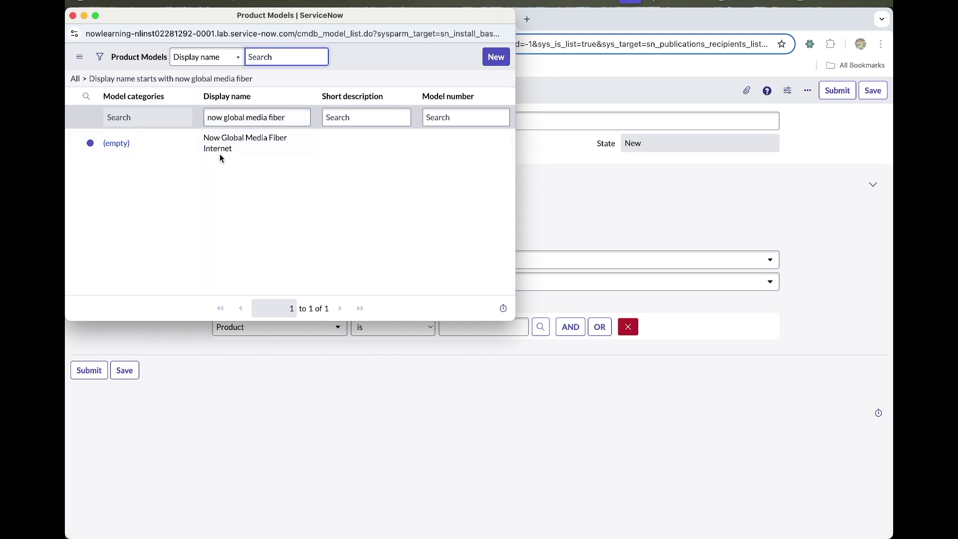
pyautogui.click(120, 144)
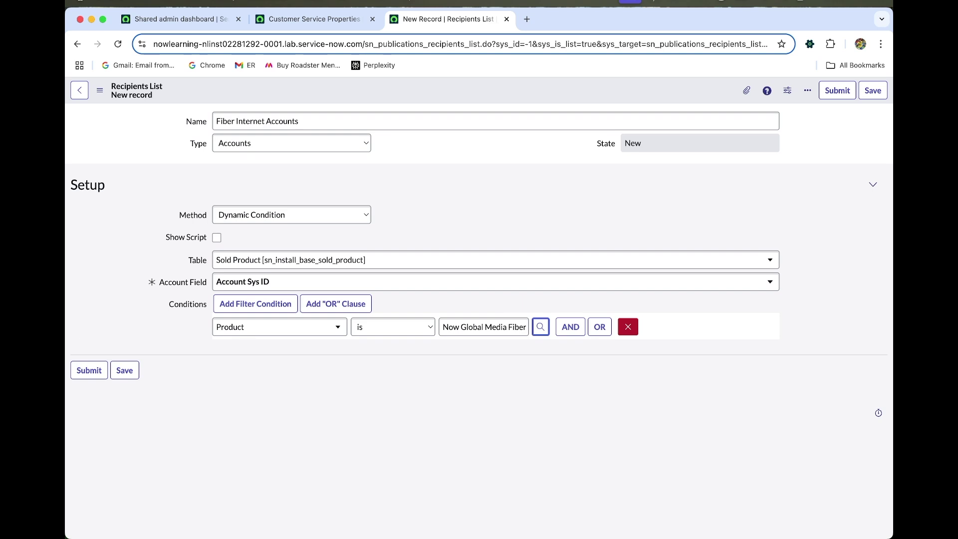
# Save the Fiber Internet Accounts list, refresh its recipients, and review the five added accounts
pyautogui.click(872, 91)
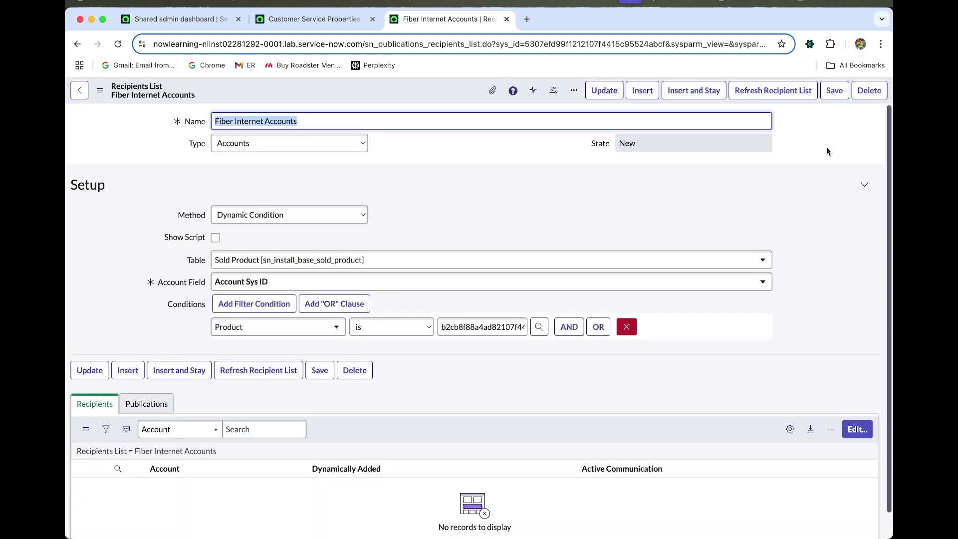
pyautogui.click(755, 94)
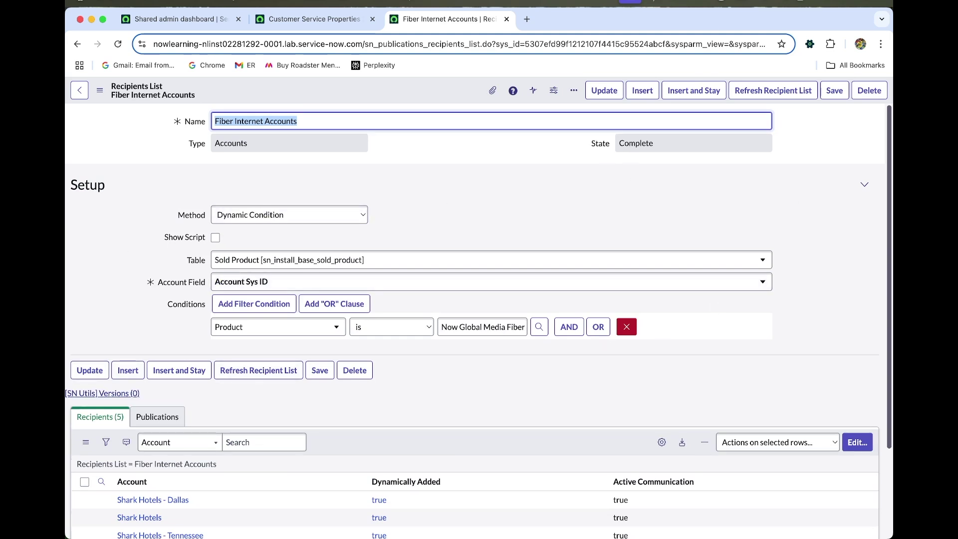
pyautogui.scroll(-4, 161, 382)
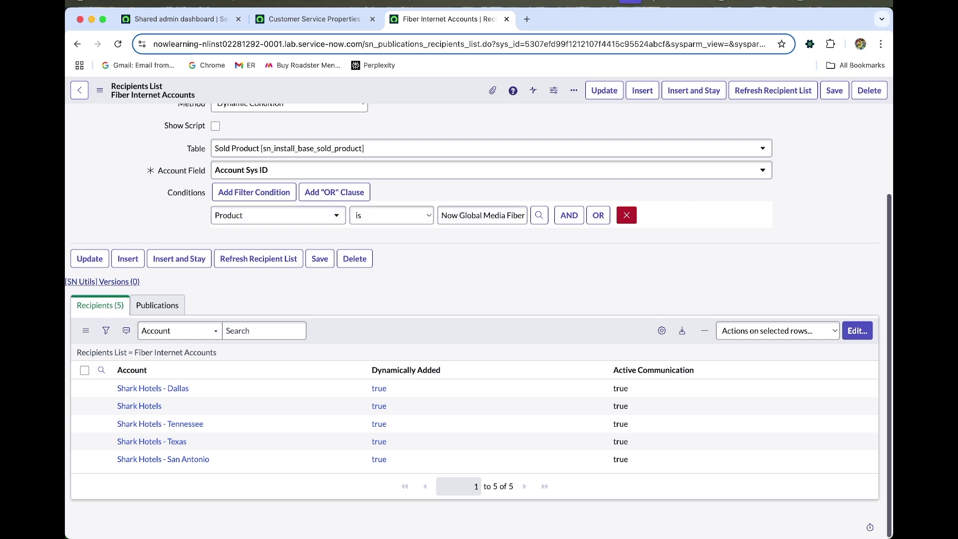
# From the admin dashboard, impersonate the agent user found by searching their name
pyautogui.click(178, 19)
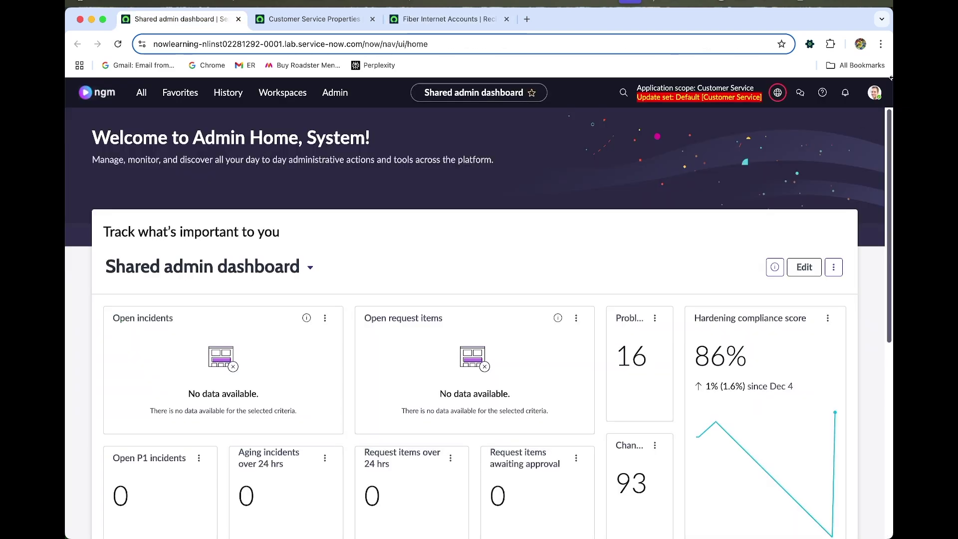
pyautogui.click(874, 93)
pyautogui.click(798, 220)
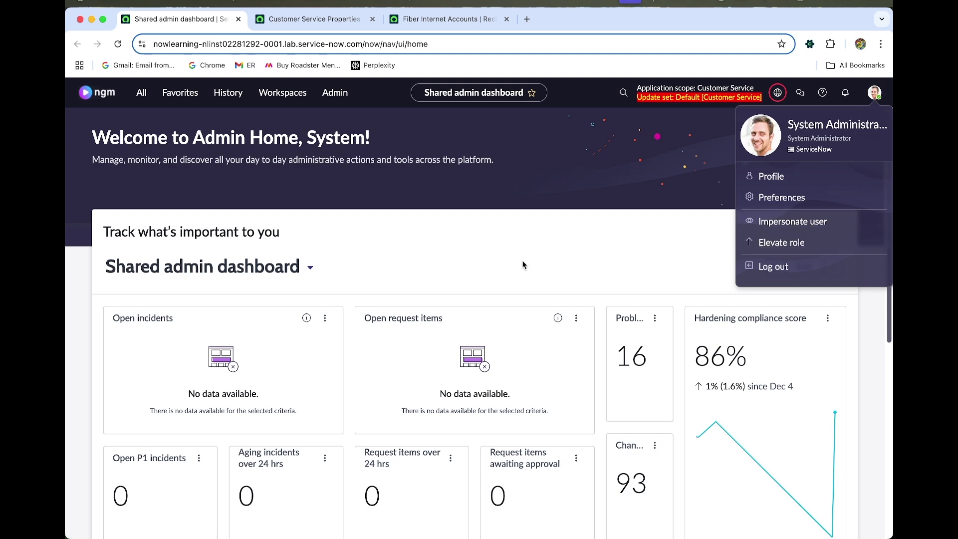
pyautogui.click(420, 247)
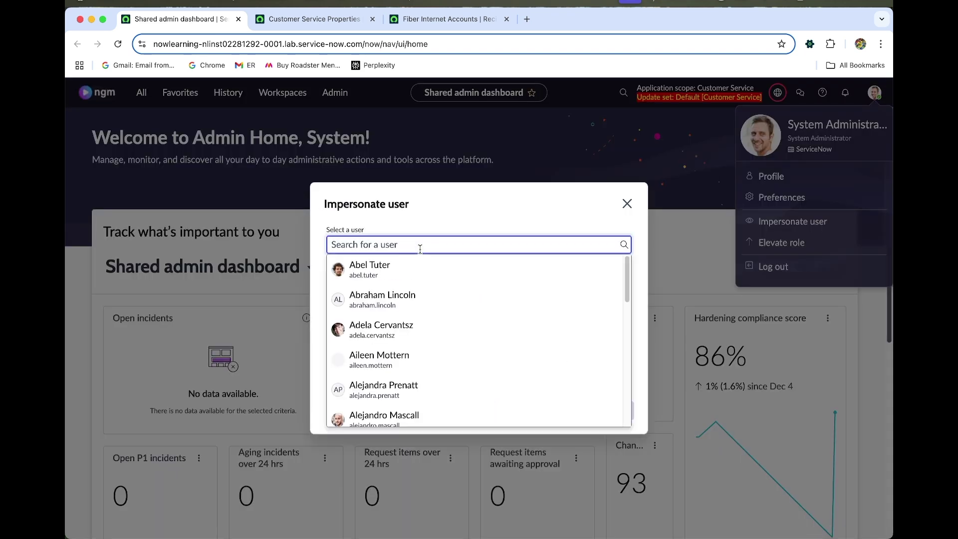
pyautogui.write('john')
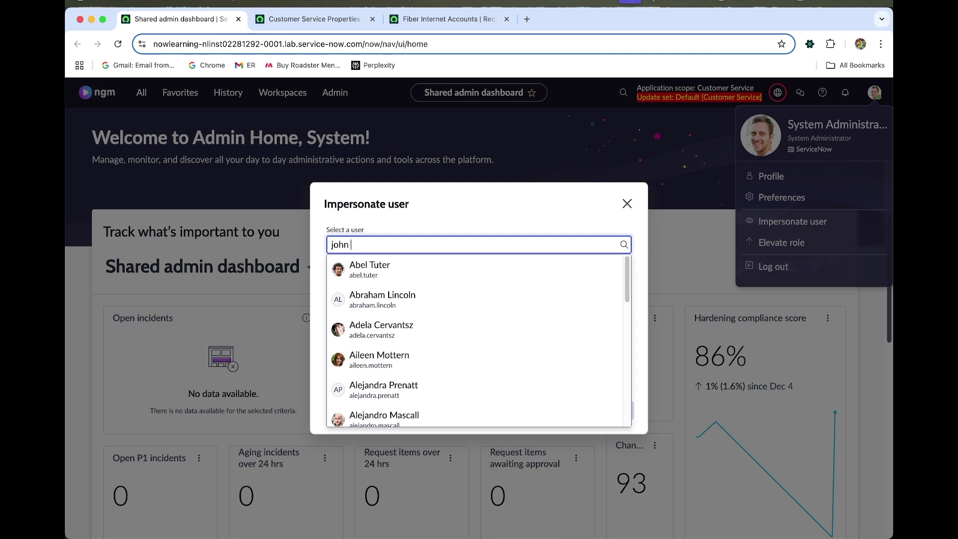
pyautogui.write(' ja')
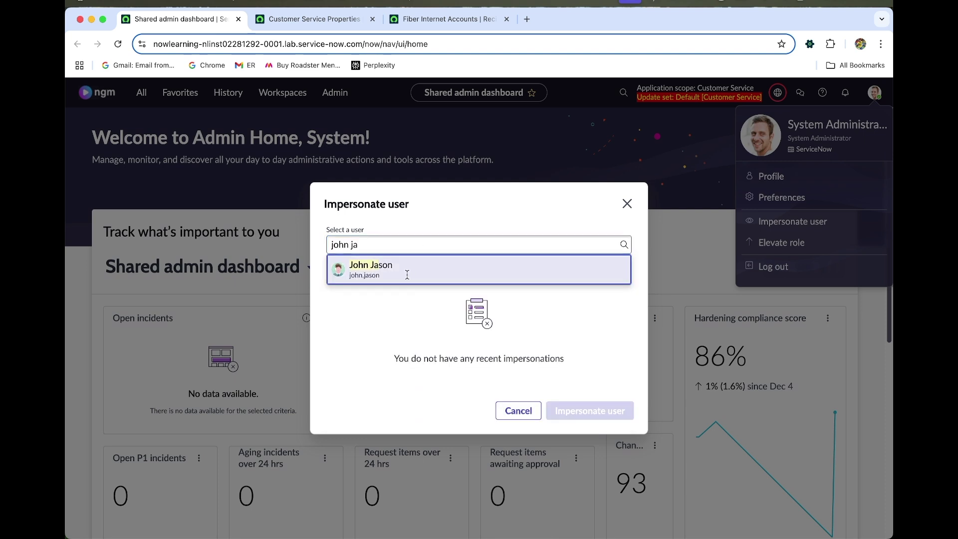
pyautogui.click(372, 270)
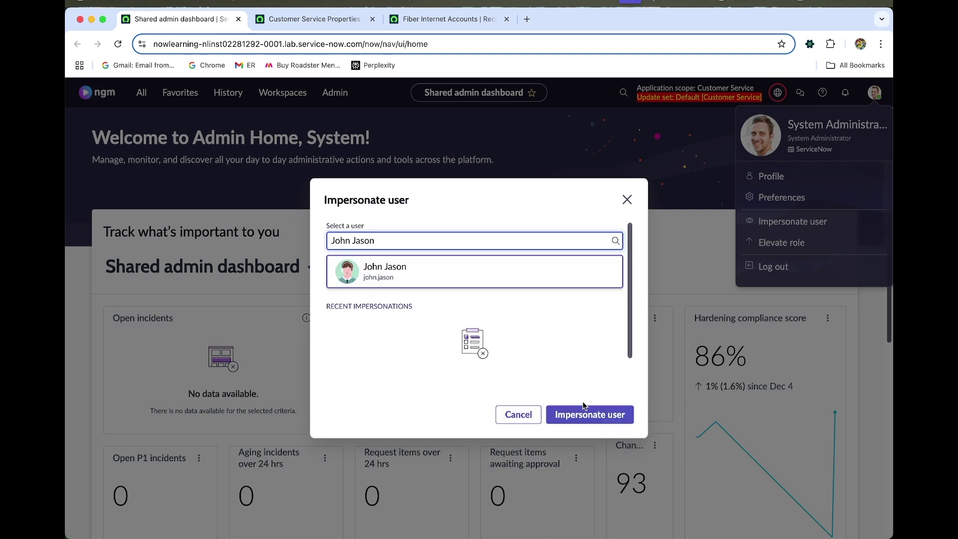
pyautogui.click(586, 414)
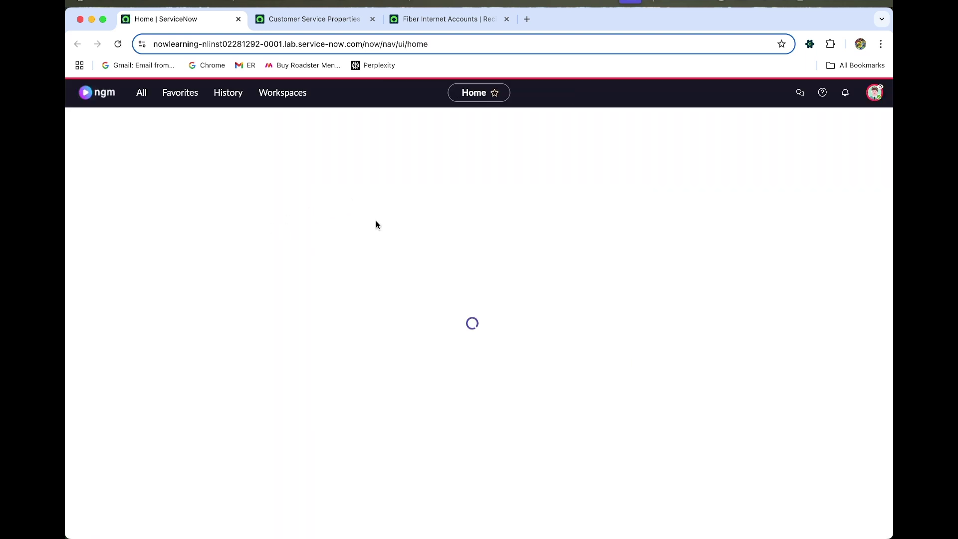
# Open the CSM/FSM Configurable Workspace in a new browser tab
pyautogui.click(277, 94)
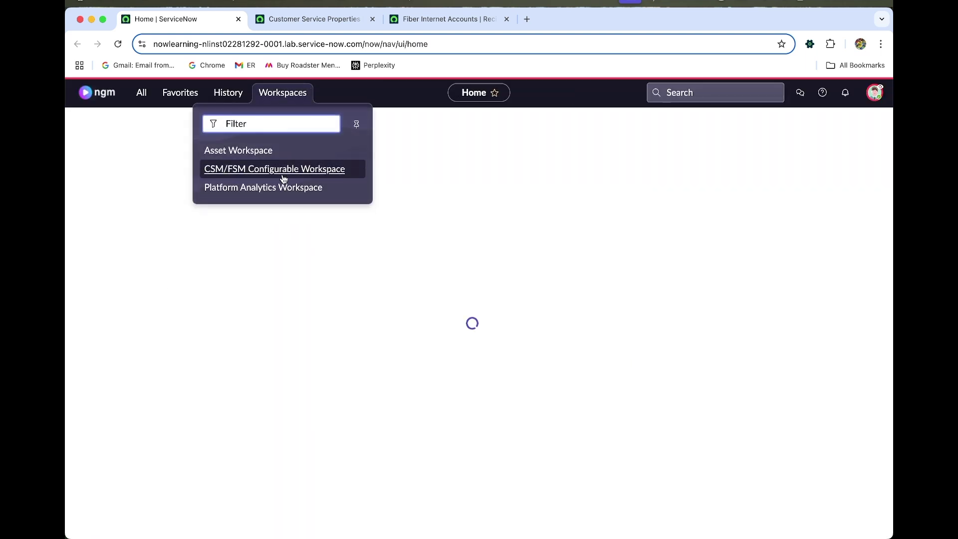
pyautogui.rightClick(282, 172)
pyautogui.rightClick(283, 170)
pyautogui.click(302, 178)
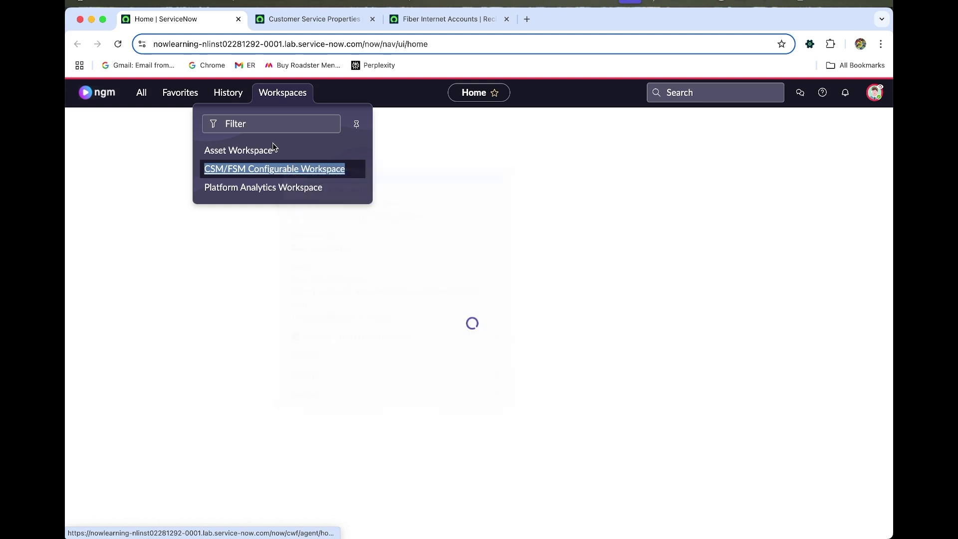
pyautogui.click(557, 20)
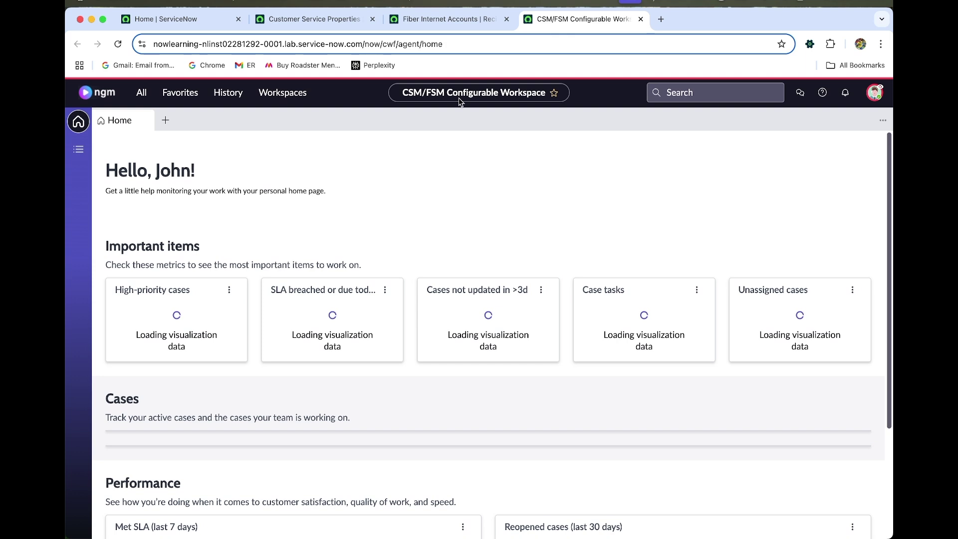
# Start a new case from the My Cases list
pyautogui.click(79, 150)
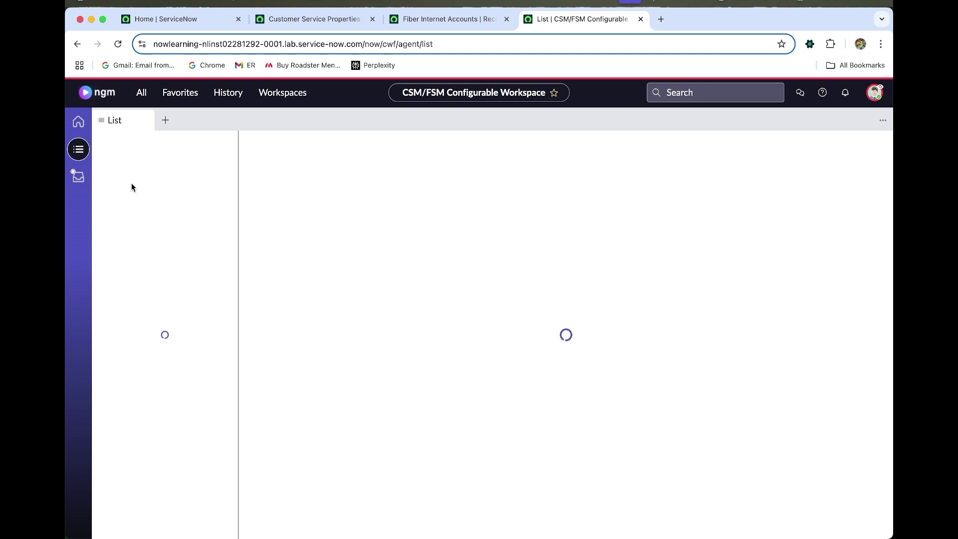
pyautogui.click(158, 194)
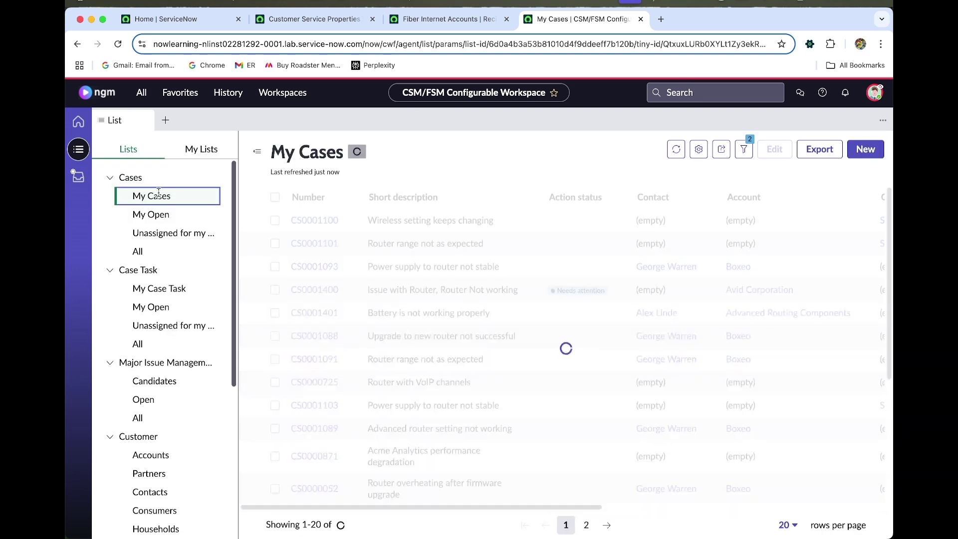
pyautogui.click(863, 149)
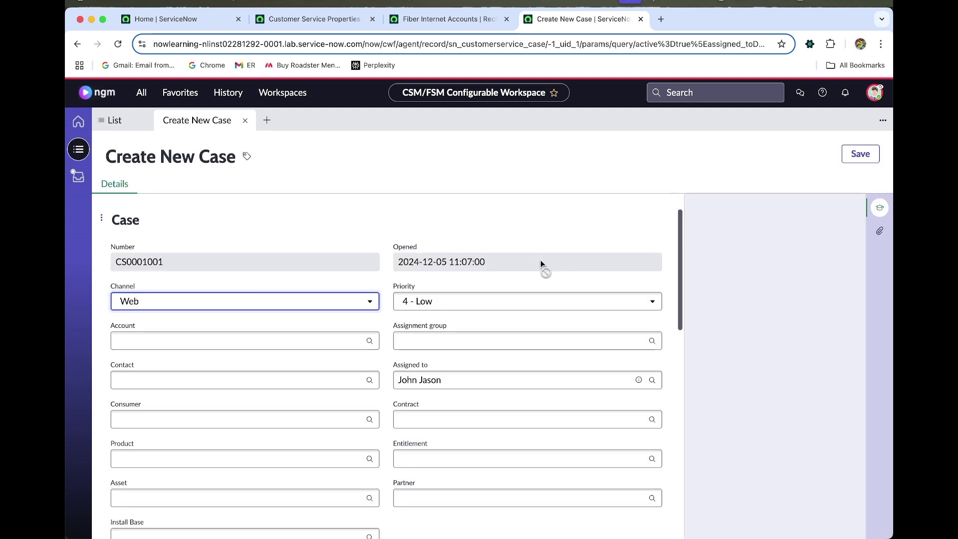
# Set the case channel to Phone and the account to Shark Hotels - Dallas
pyautogui.click(158, 308)
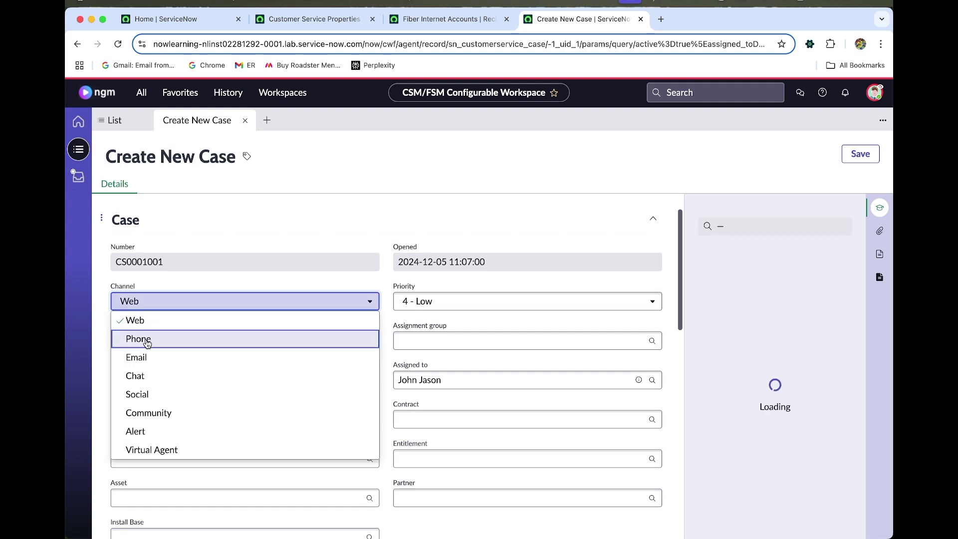
pyautogui.click(147, 337)
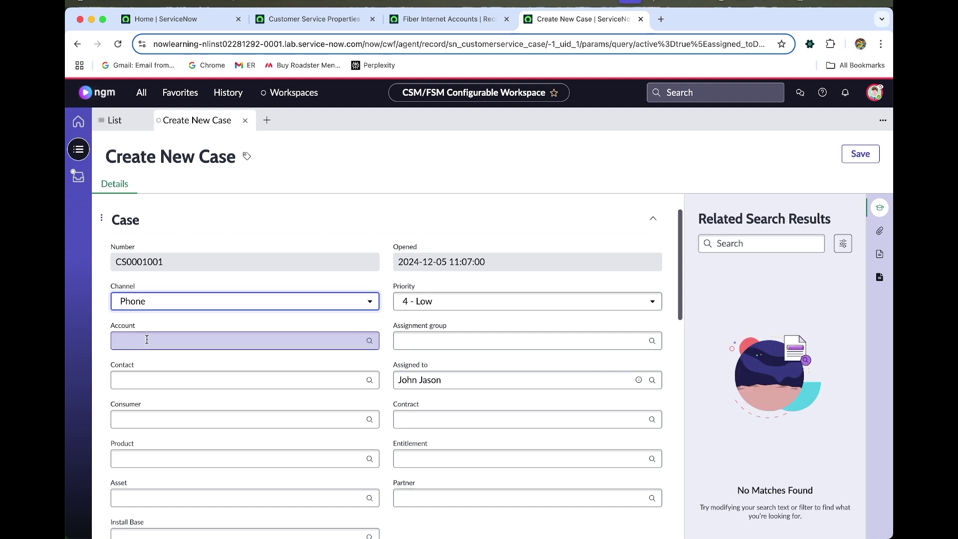
pyautogui.click(188, 338)
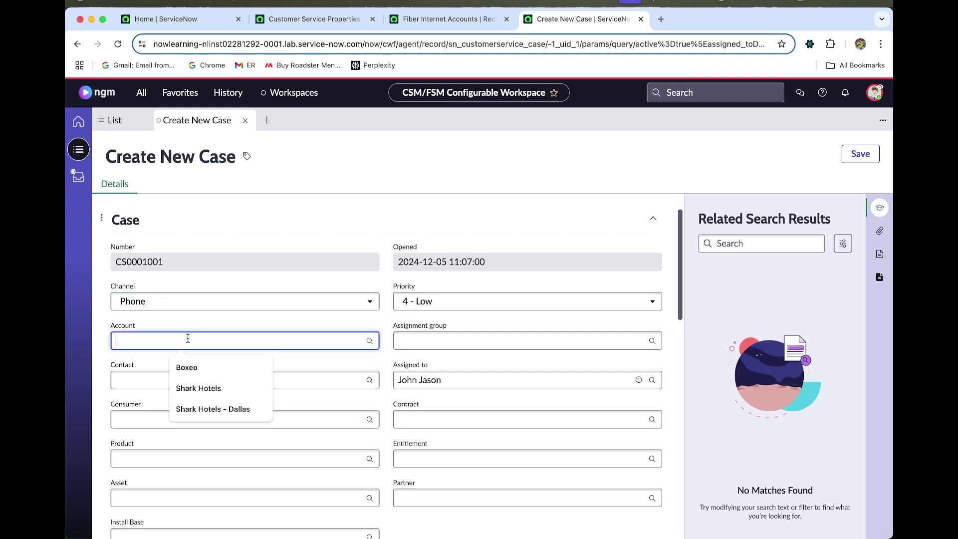
pyautogui.click(224, 409)
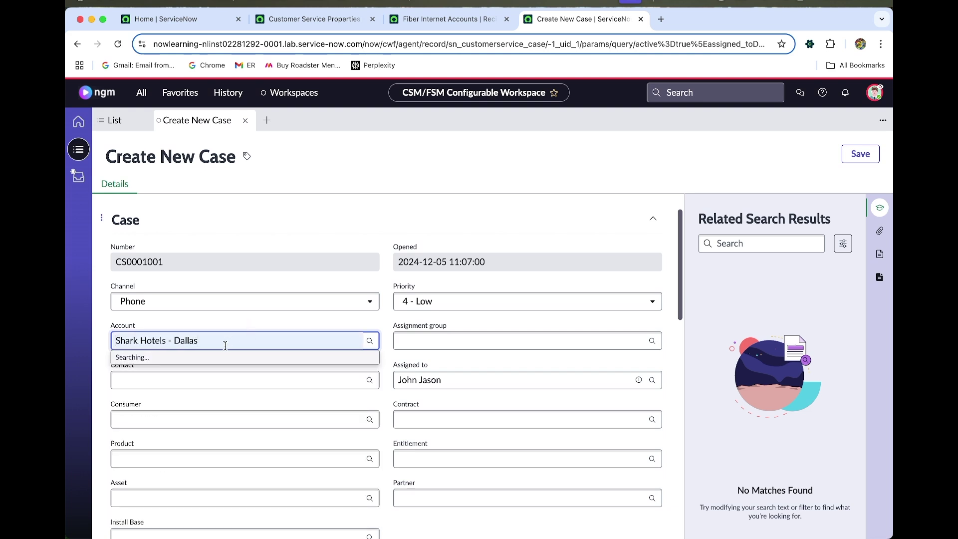
pyautogui.click(198, 373)
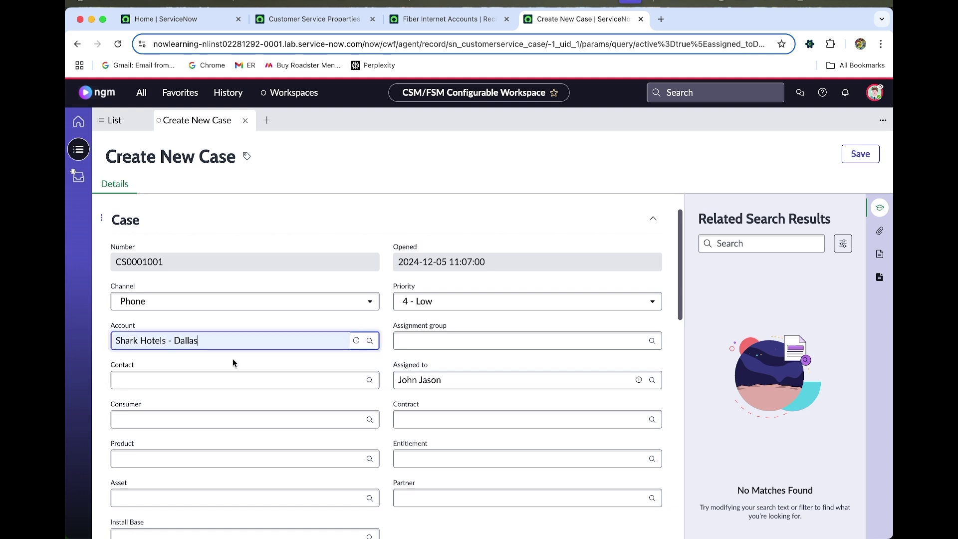
pyautogui.scroll(-3, 312, 301)
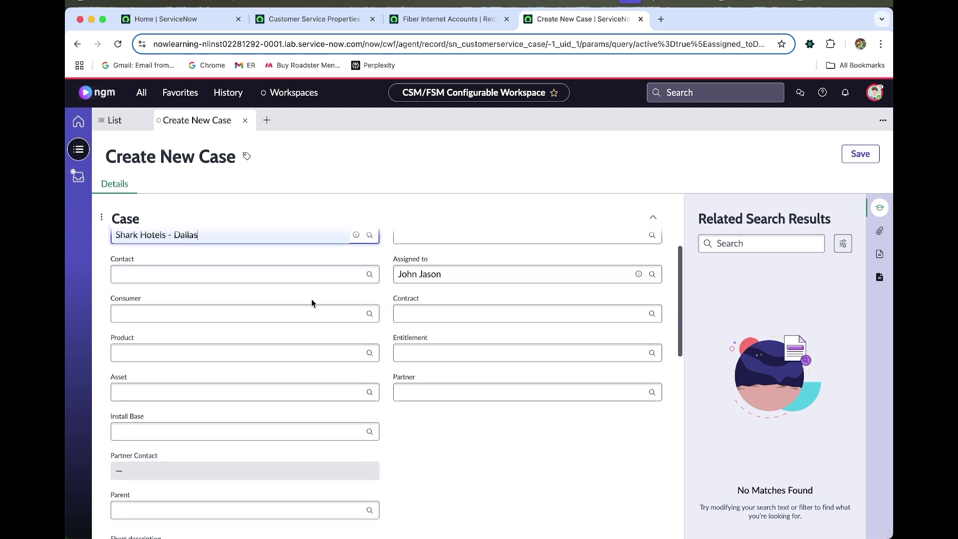
# Pick the case contact and set the product to Now Global Media Fiber Internet
pyautogui.click(287, 274)
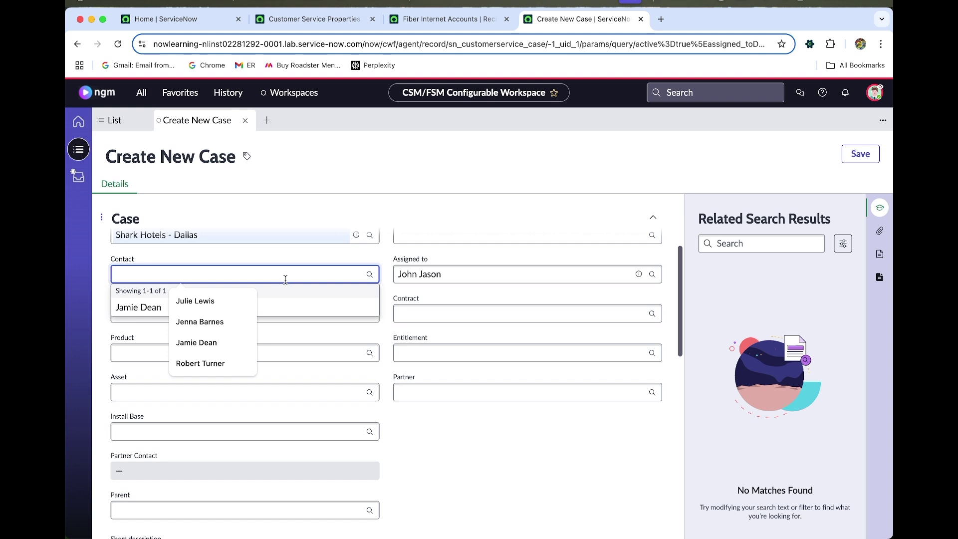
pyautogui.click(238, 342)
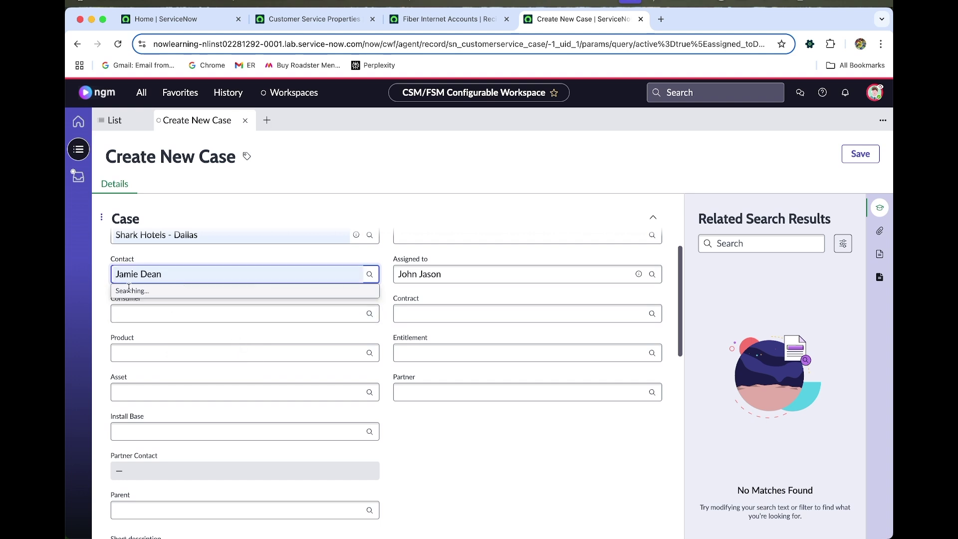
pyautogui.click(142, 306)
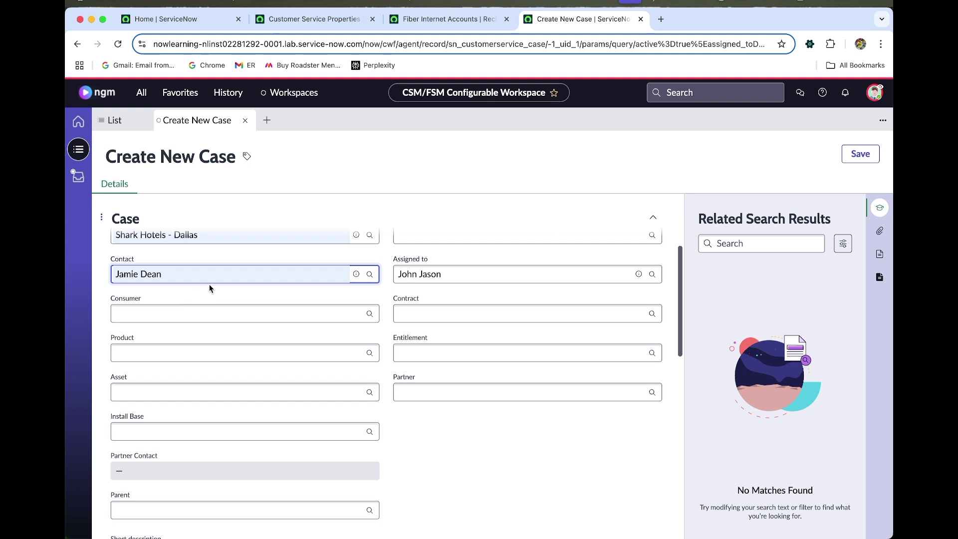
pyautogui.scroll(-2, 209, 288)
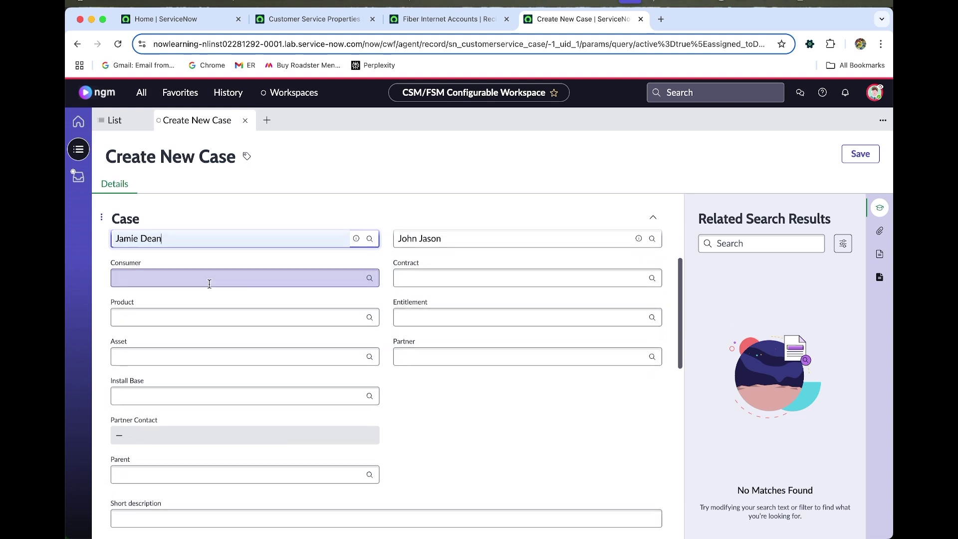
pyautogui.click(164, 318)
pyautogui.write('no')
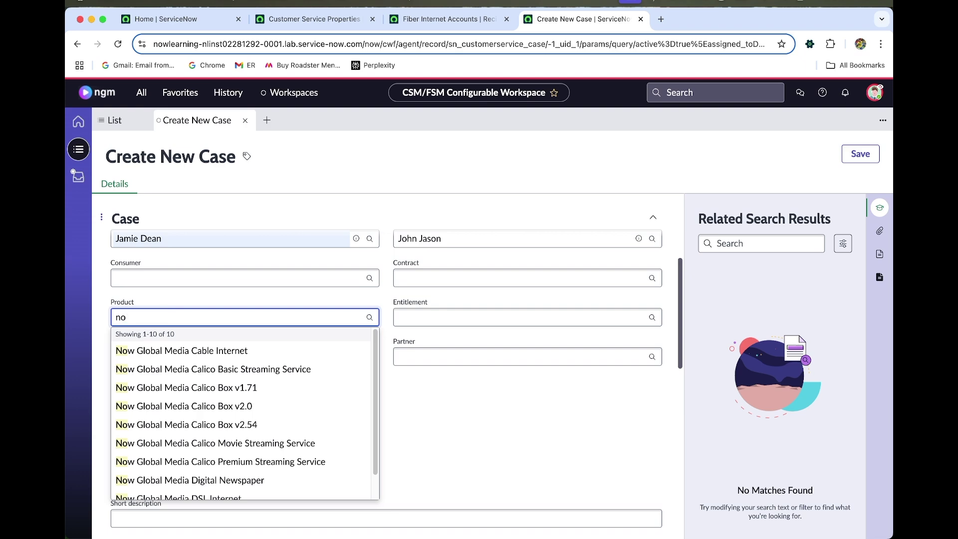
pyautogui.write('w global me')
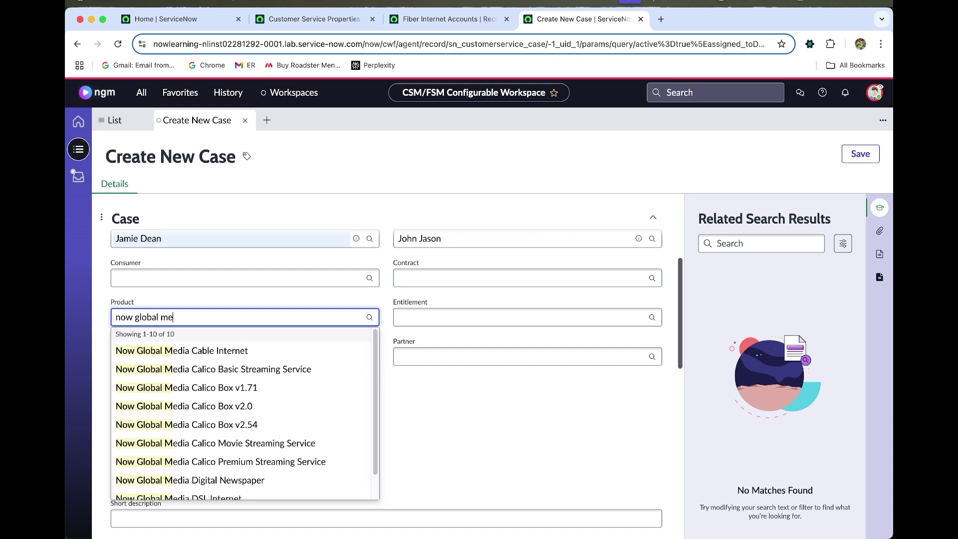
pyautogui.write('dia ')
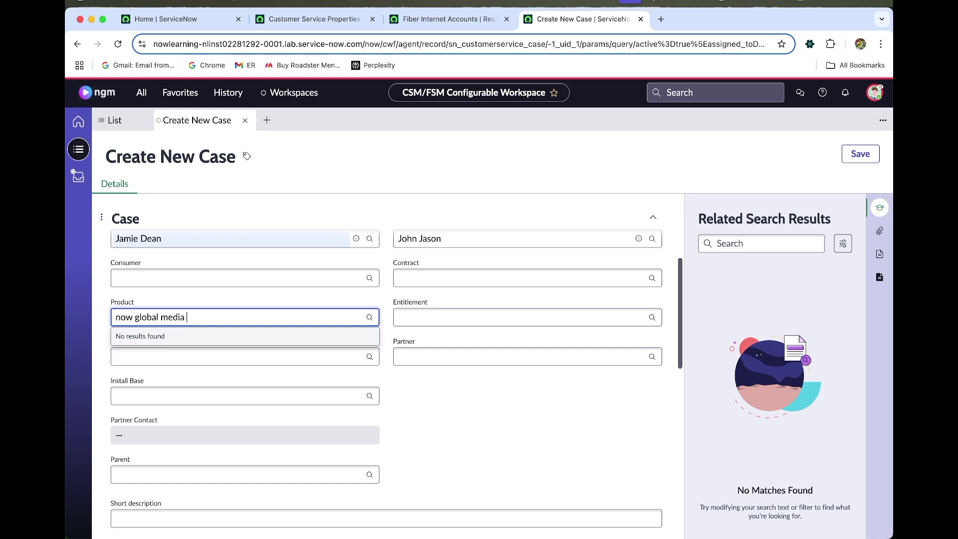
pyautogui.write('ibfi')
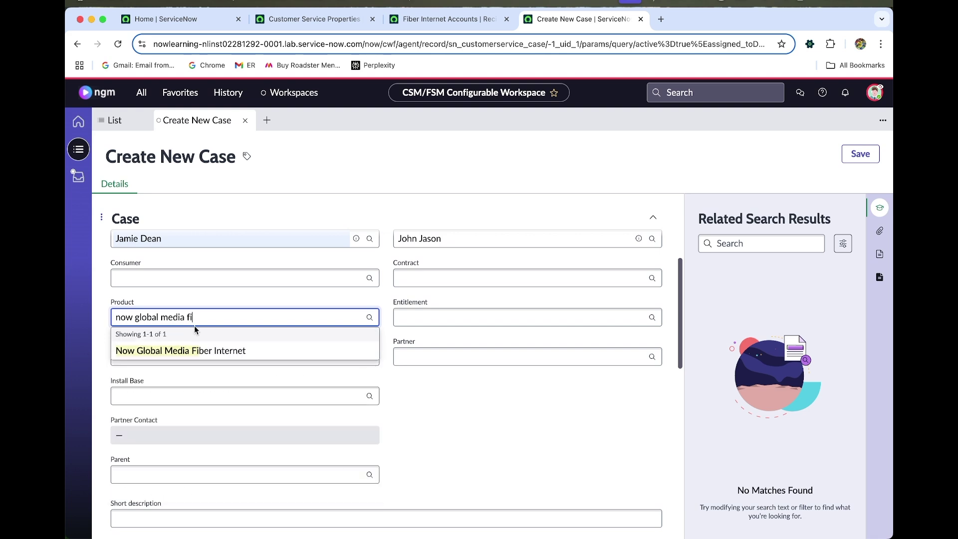
pyautogui.click(205, 348)
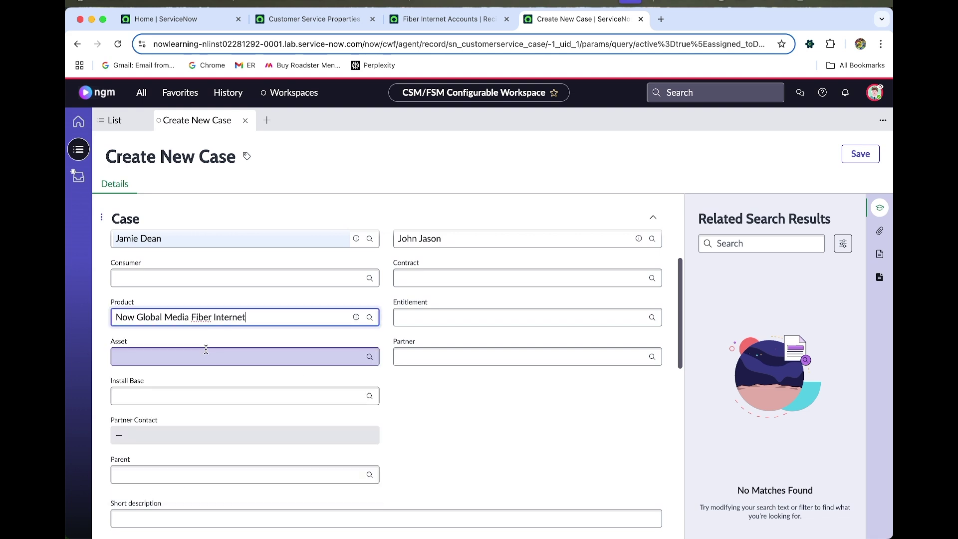
pyautogui.scroll(3, 205, 349)
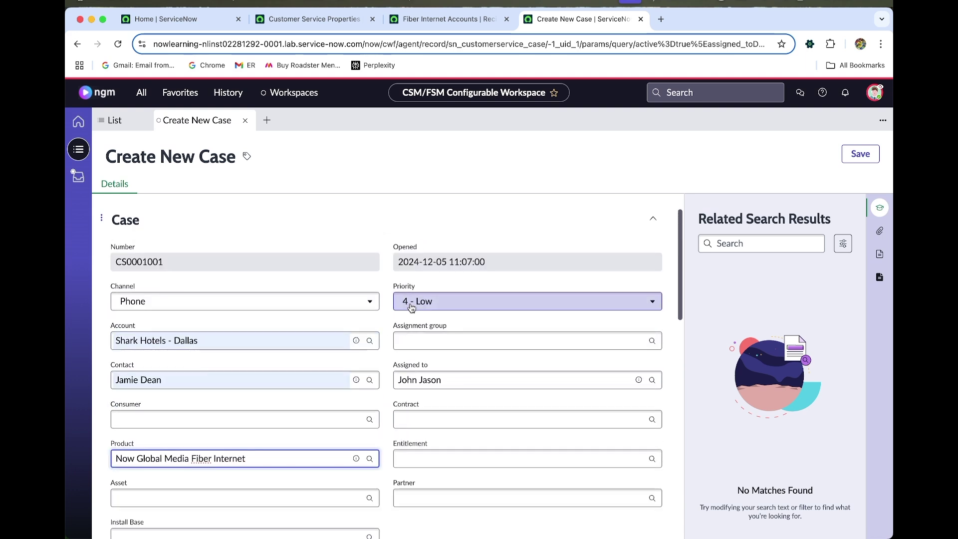
# Set priority to 1 - Critical and assignment group to Customer Service Support
pyautogui.click(411, 307)
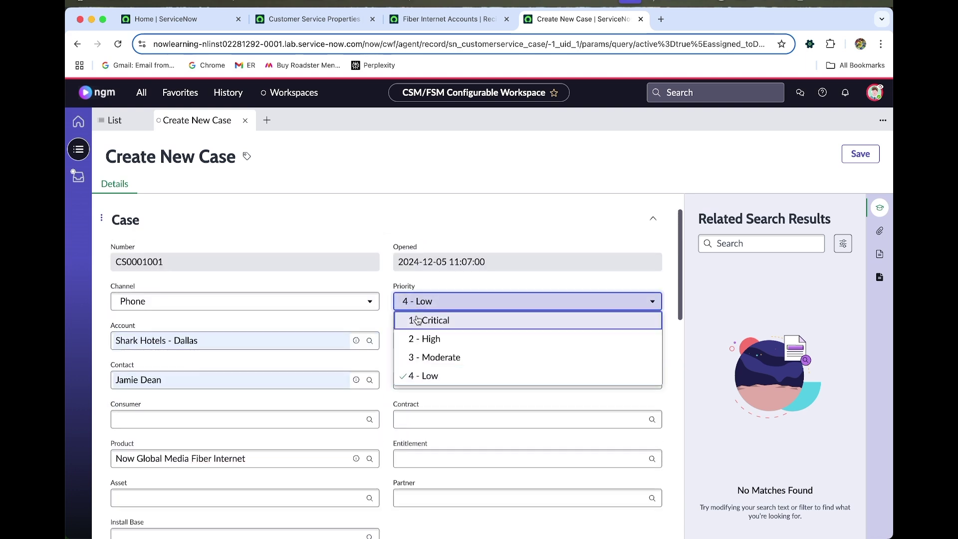
pyautogui.click(418, 320)
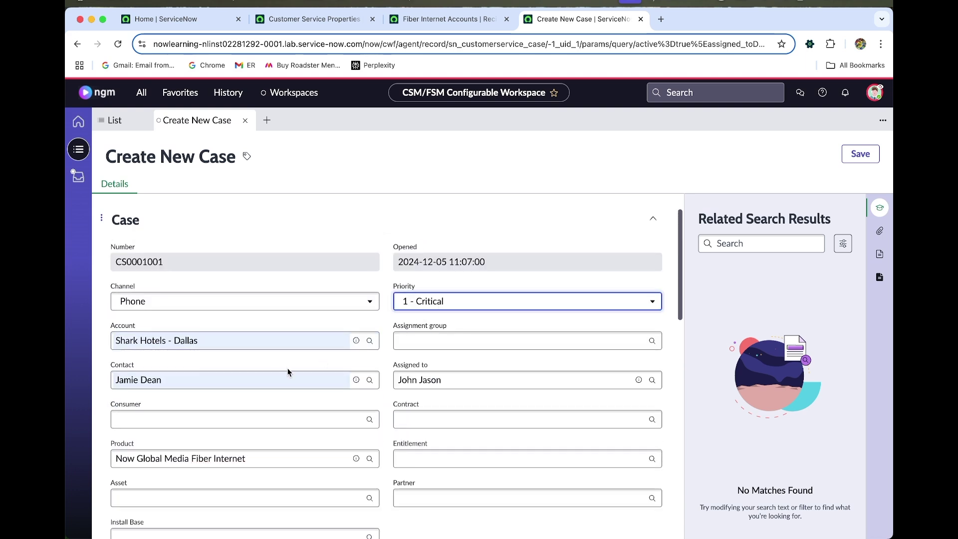
pyautogui.click(420, 345)
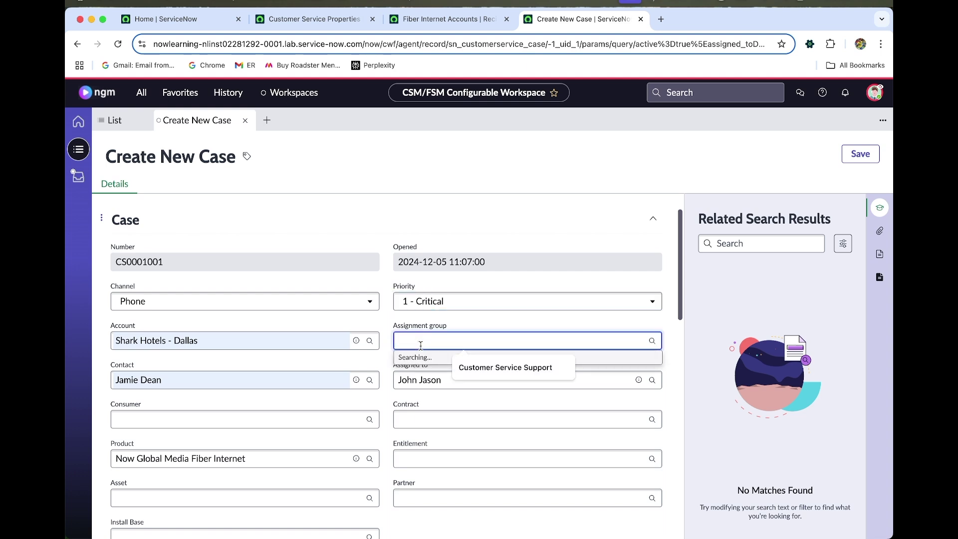
pyautogui.click(483, 370)
pyautogui.click(393, 374)
pyautogui.scroll(-3, 321, 412)
pyautogui.scroll(-3, 314, 399)
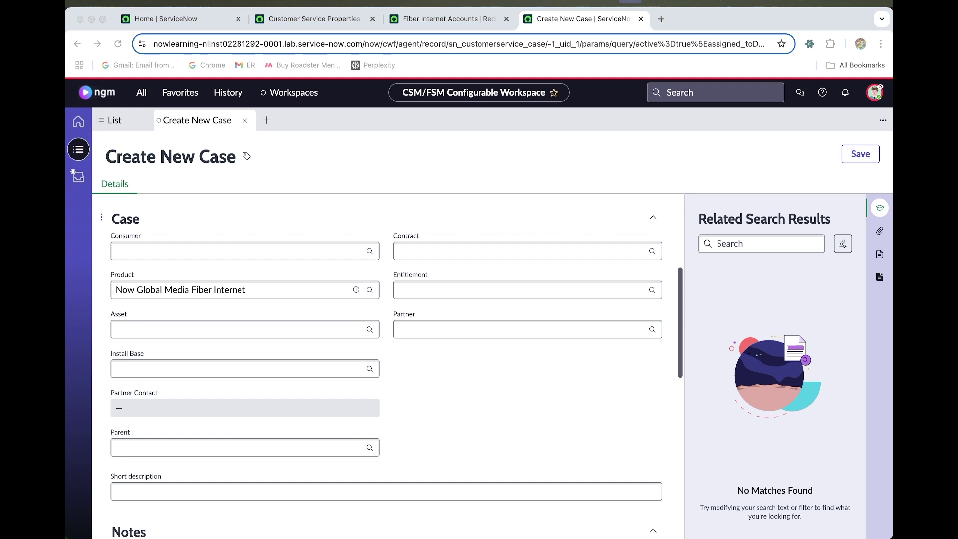
# Paste the short description 'Very unstable internet connection leading to continuous loss of signal'
pyautogui.click(213, 491)
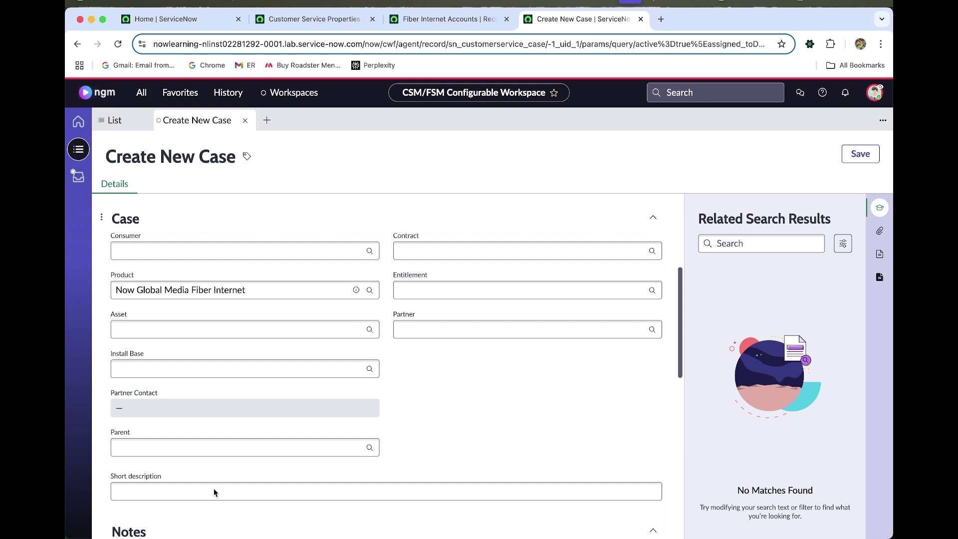
pyautogui.write('Very unstable internet connection leading to continuous loss of signal')
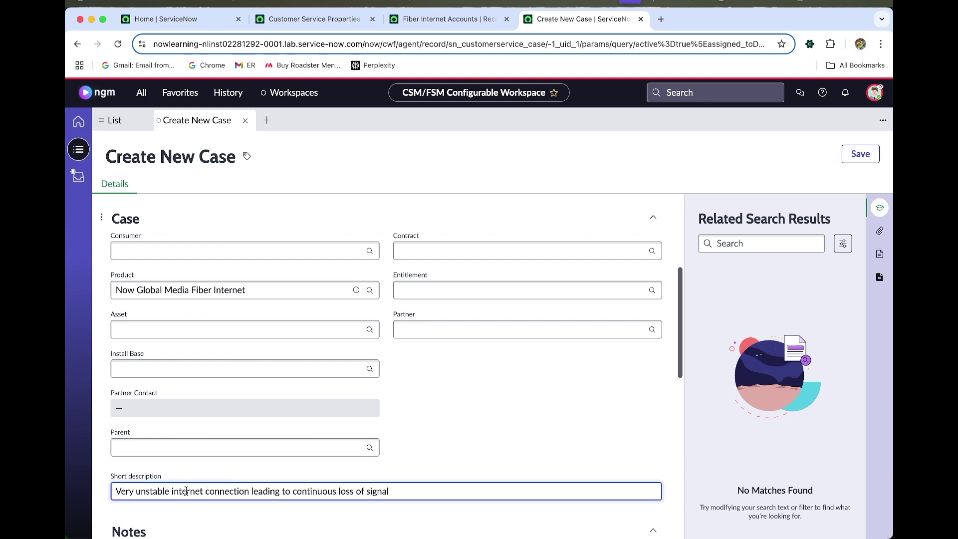
pyautogui.scroll(-5, 223, 477)
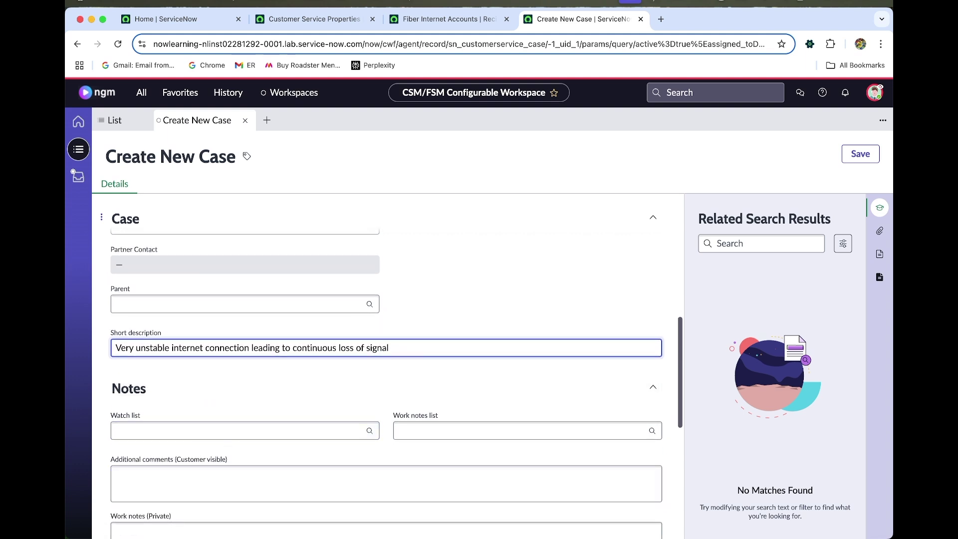
# Save case CS0001001 and bring up its More Actions menu
pyautogui.click(853, 159)
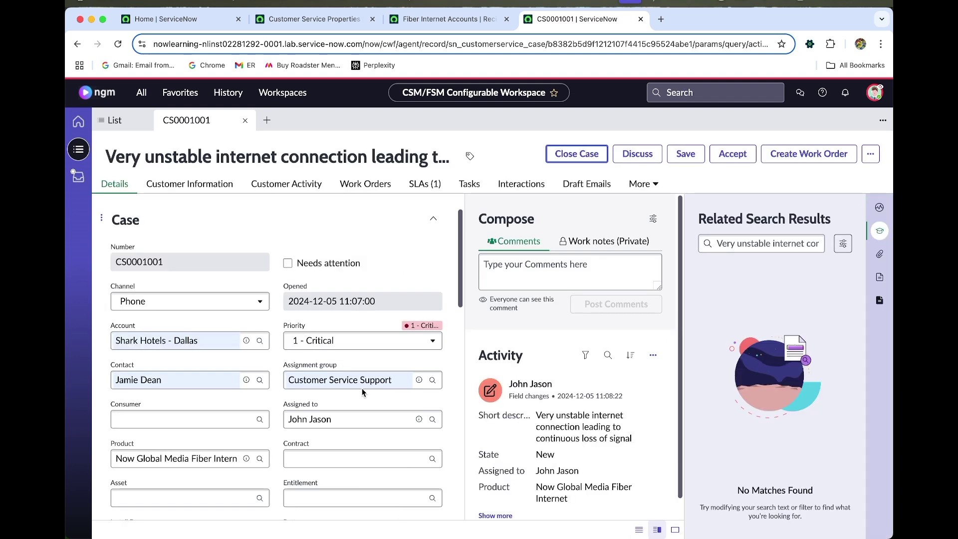
pyautogui.scroll(-1, 584, 459)
pyautogui.scroll(1, 585, 458)
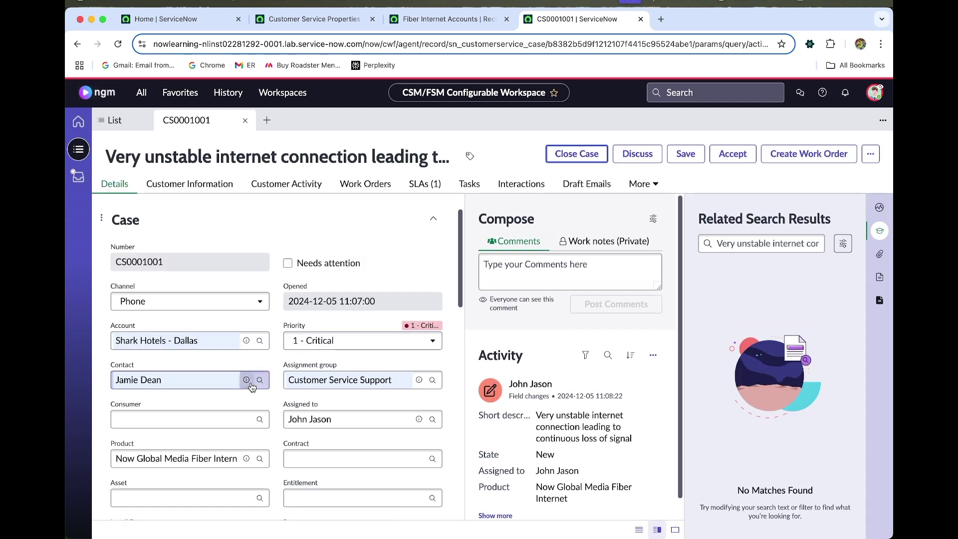
pyautogui.click(871, 155)
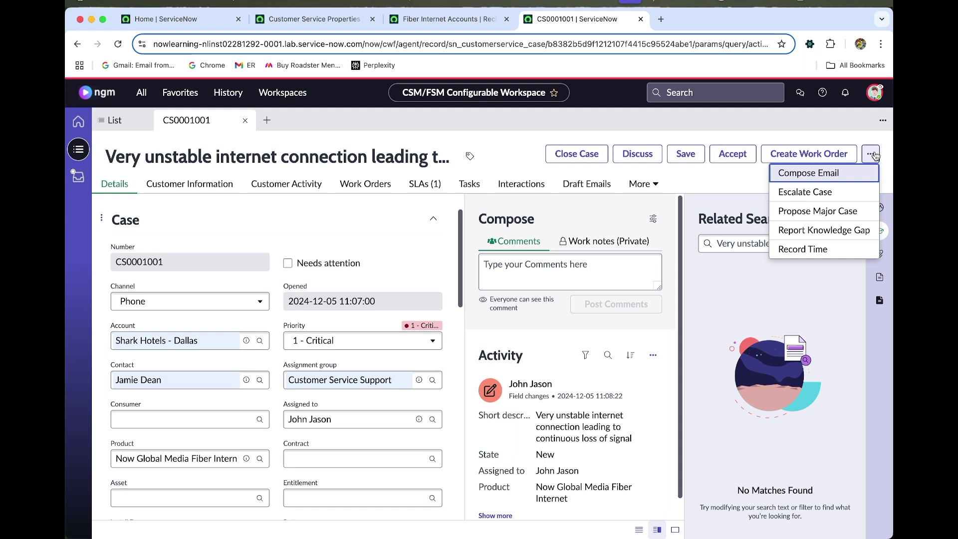
# Choose Propose Major Case for CS0001001
pyautogui.click(811, 218)
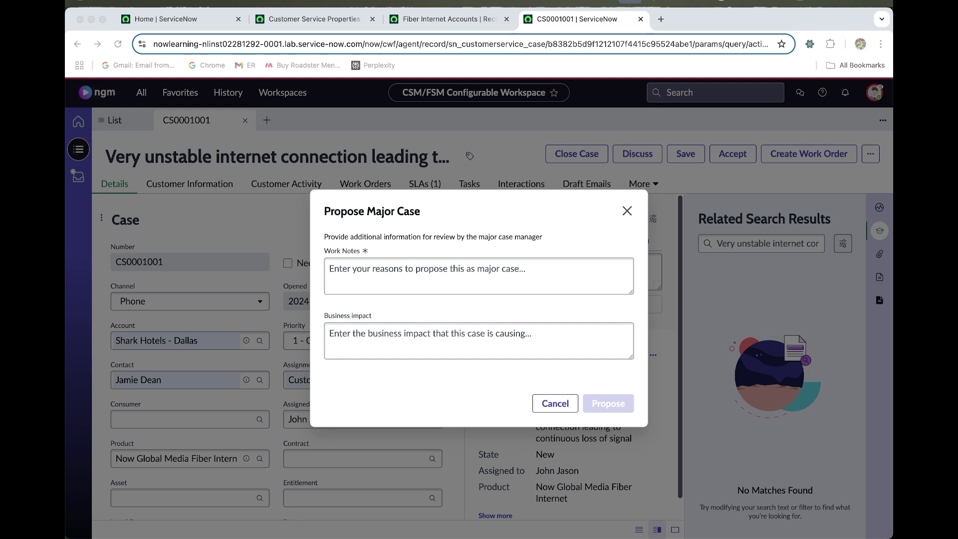
# Submit the proposal with work notes on the signal diagnosis and fiber-wide business impact
pyautogui.click(460, 266)
pyautogui.write('Our internal diagnostic tools detect signal disturbances causing loss of fiber internet. Further investigation by subject matter experts is required.')
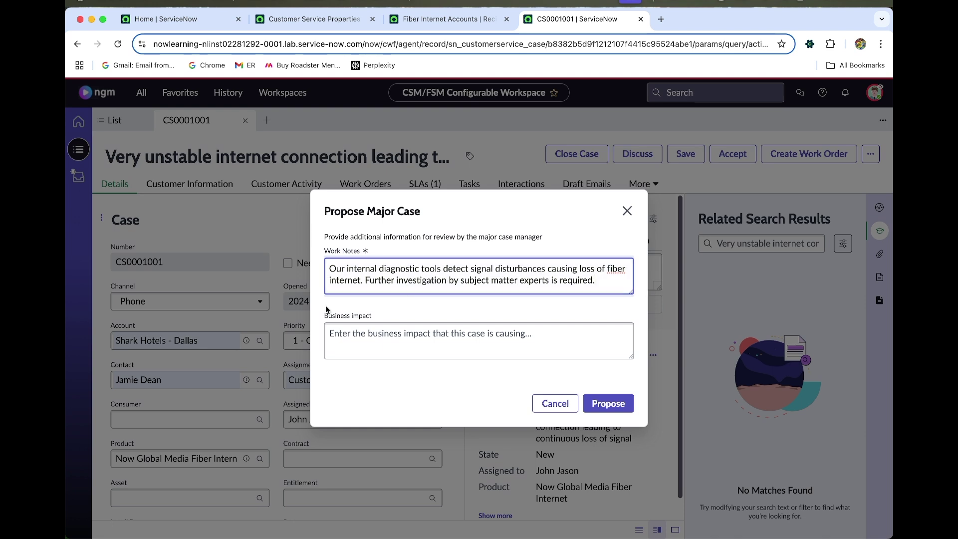
pyautogui.press('super+Tab')
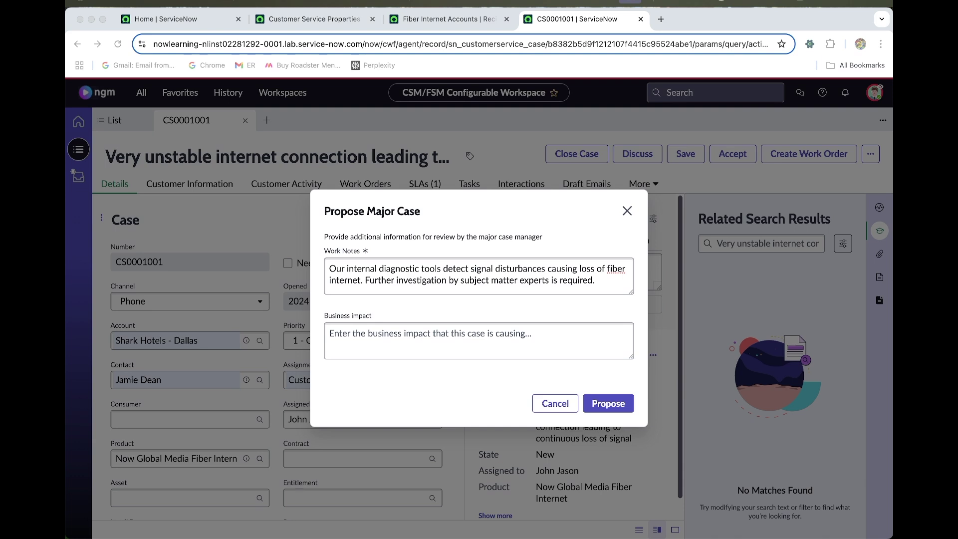
pyautogui.click(433, 344)
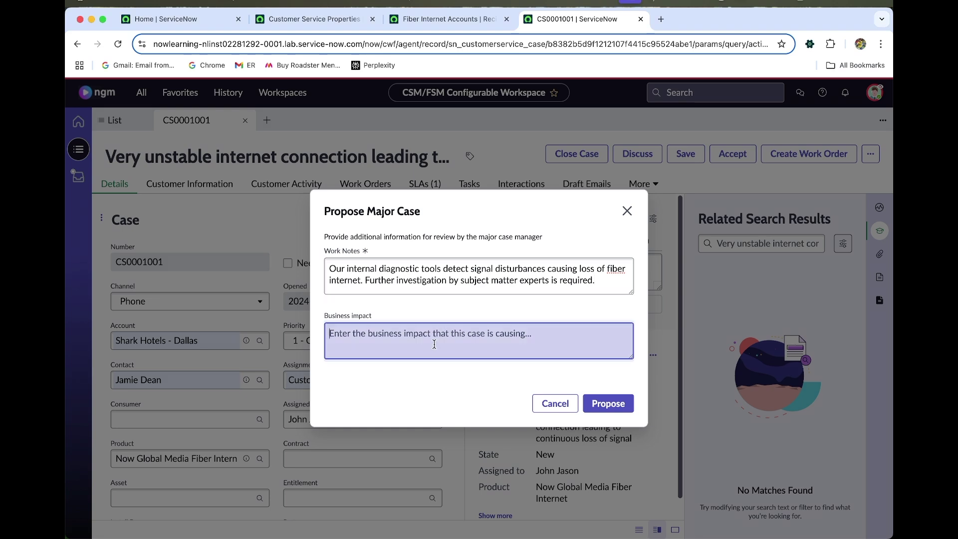
pyautogui.write('This issue impacts our entire fiber internet customer base.')
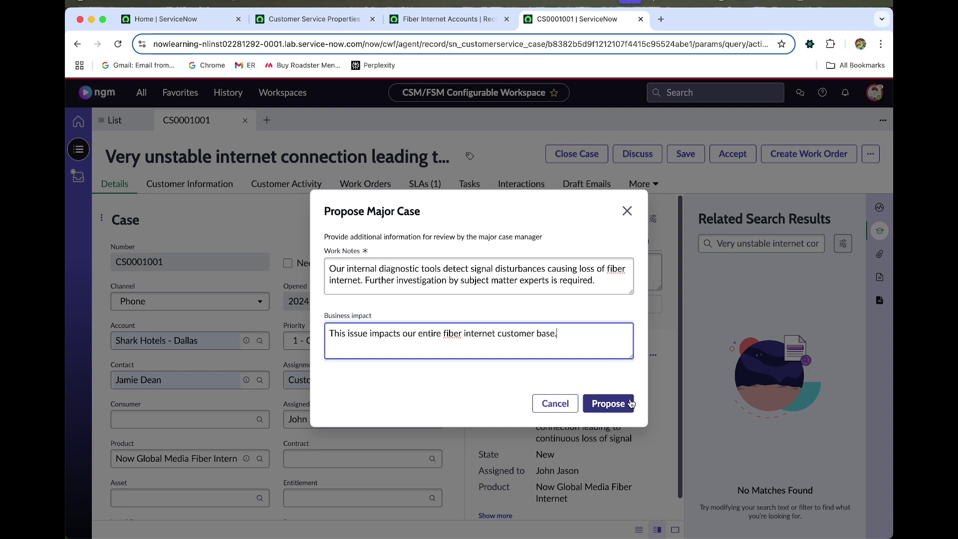
pyautogui.click(618, 409)
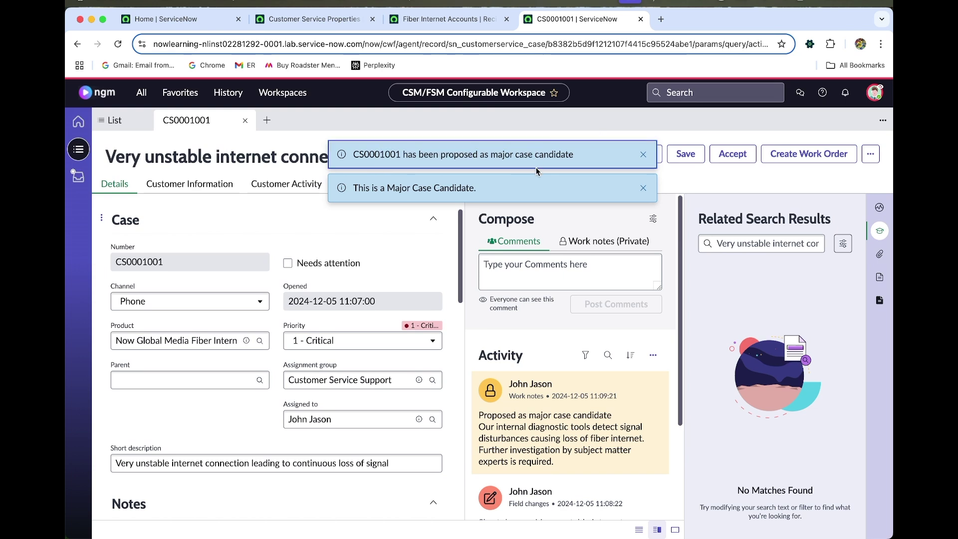
# Dismiss the proposal banners and change the assignment group to Customer Service Managers
pyautogui.click(640, 156)
pyautogui.click(640, 156)
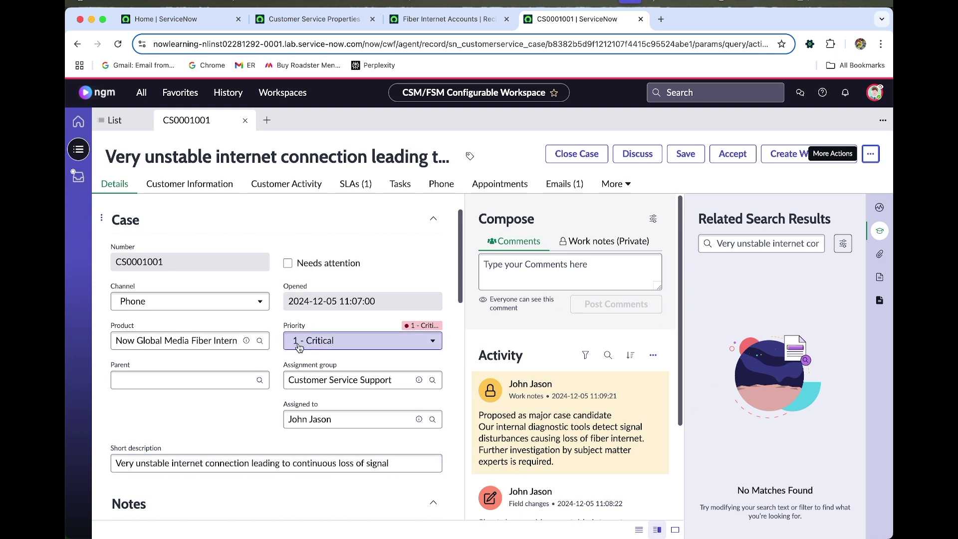
pyautogui.scroll(-5, 298, 339)
pyautogui.scroll(3, 299, 347)
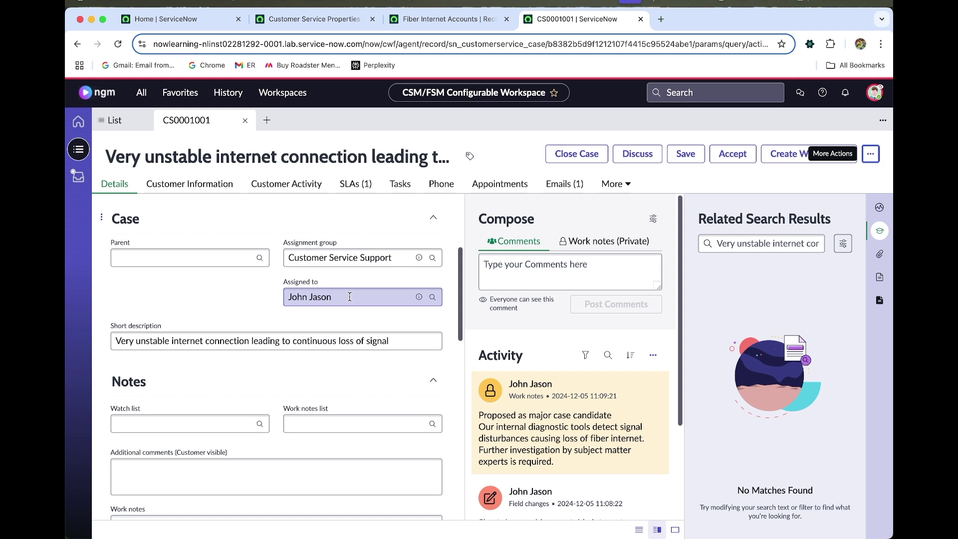
pyautogui.click(396, 257)
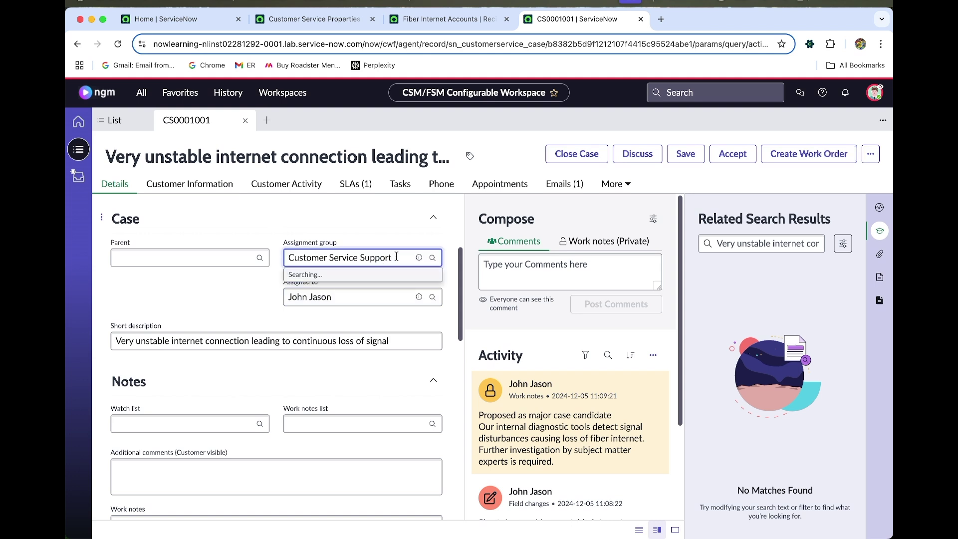
pyautogui.moveTo(397, 257); pyautogui.dragTo(287, 260)
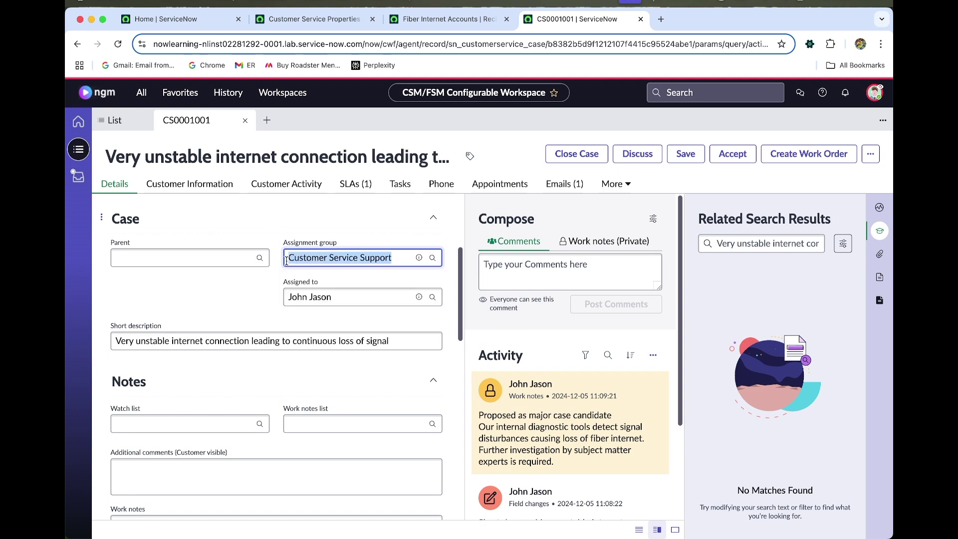
pyautogui.write('custo')
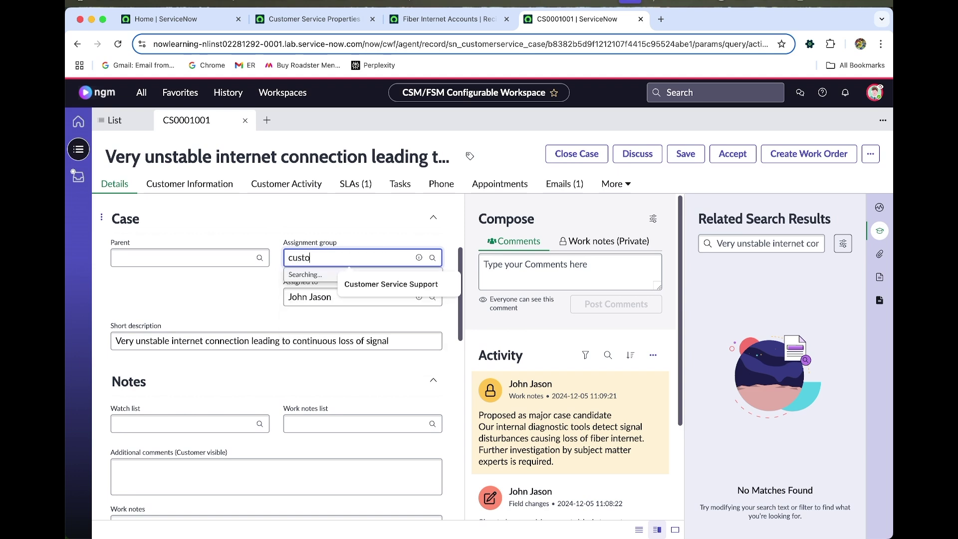
pyautogui.write('me')
pyautogui.click(329, 341)
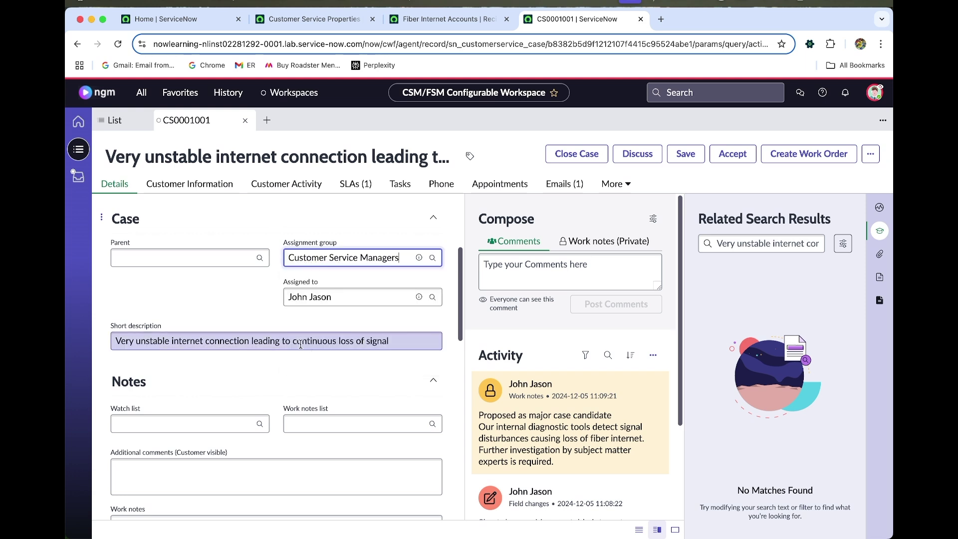
# Assign the case to the other agent, save, and return to the Home tab
pyautogui.moveTo(360, 296); pyautogui.dragTo(267, 303)
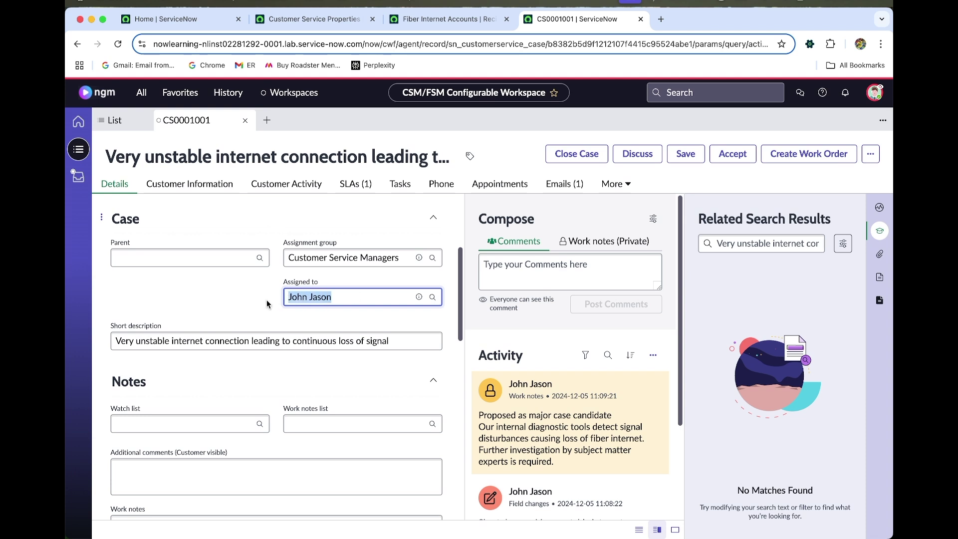
pyautogui.write('j')
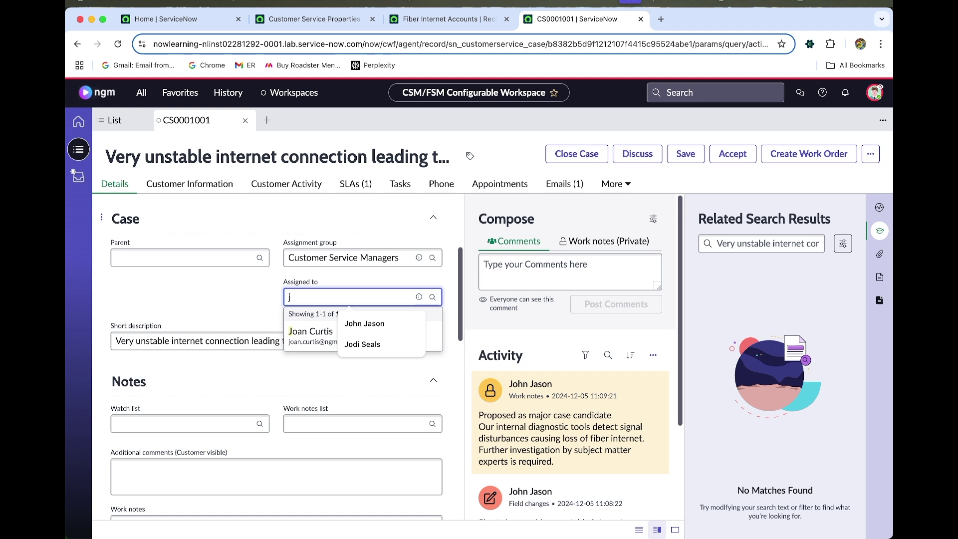
pyautogui.click(319, 335)
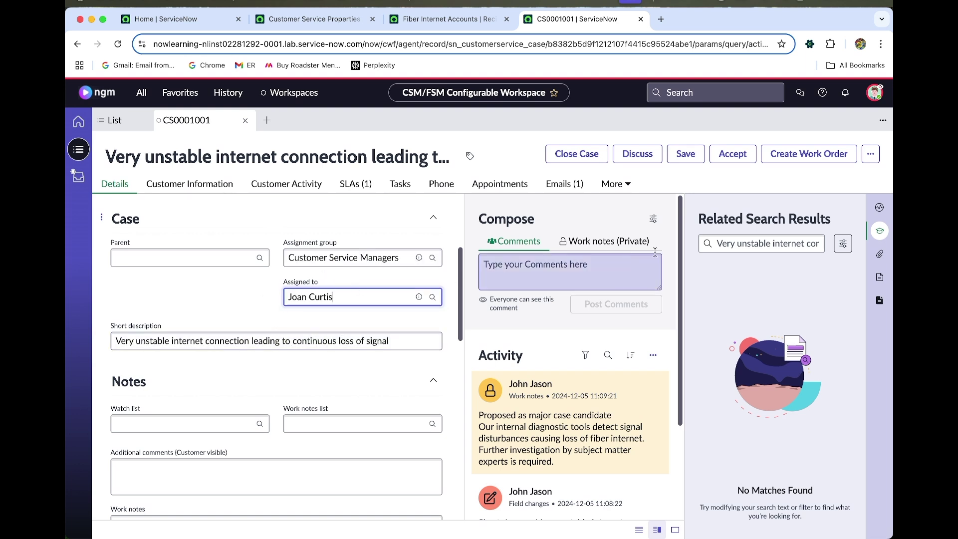
pyautogui.click(684, 154)
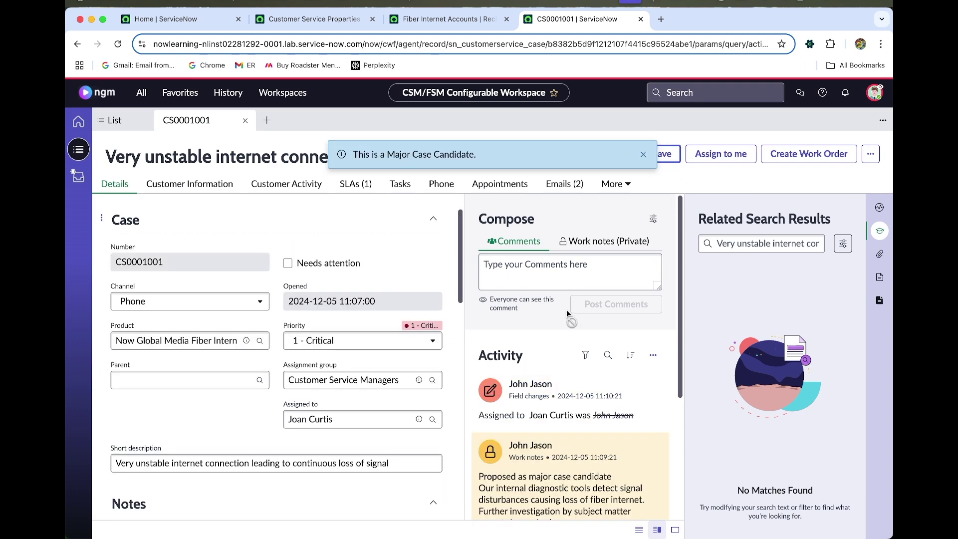
pyautogui.click(192, 20)
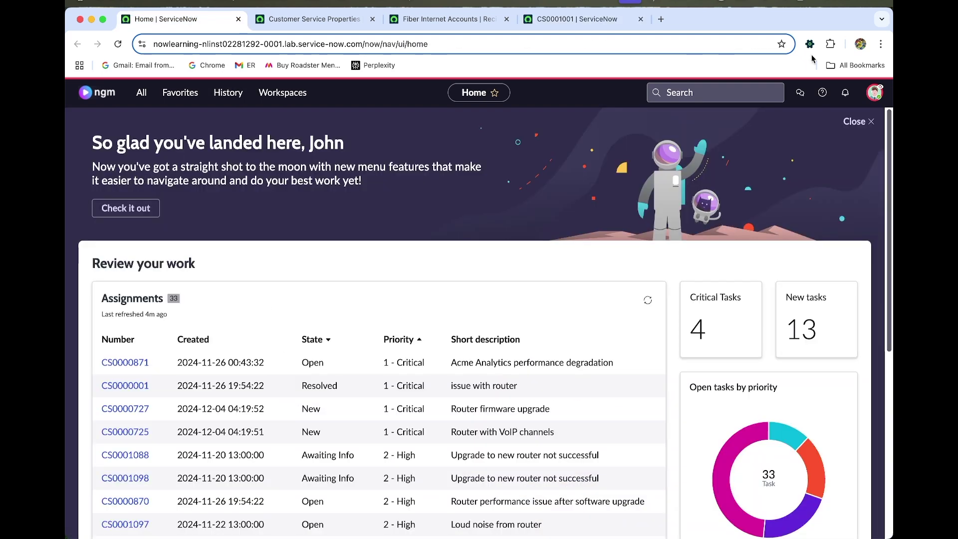
# Impersonate the newly assigned agent and go back to the CS0001001 tab
pyautogui.click(873, 93)
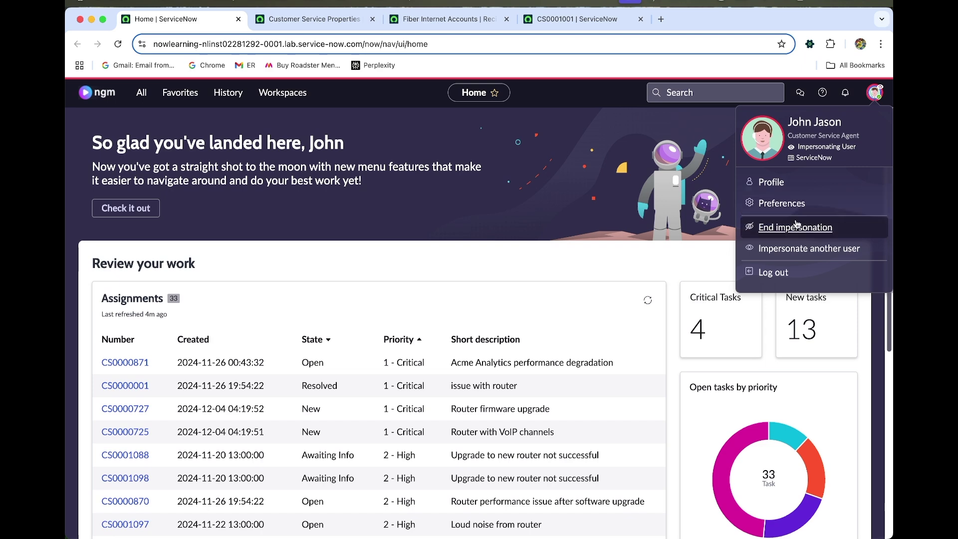
pyautogui.click(745, 255)
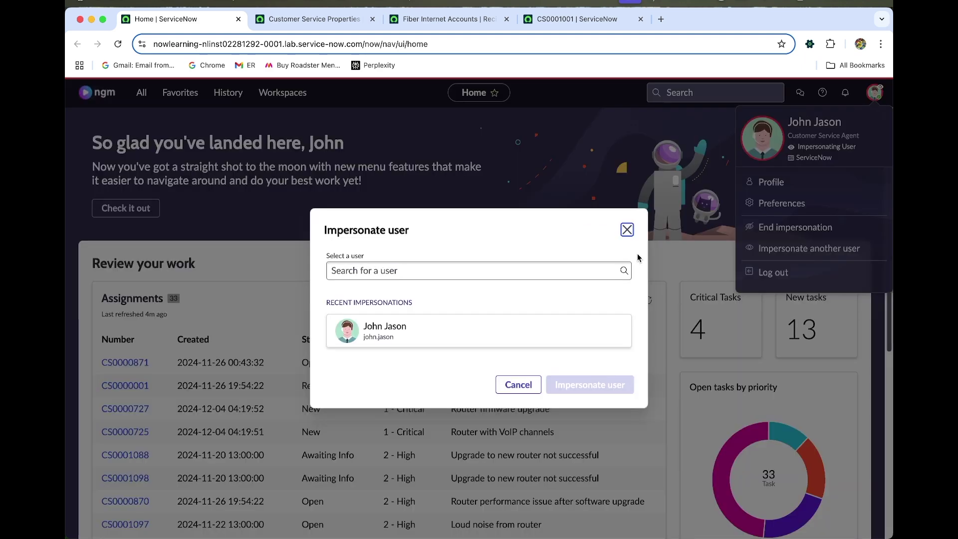
pyautogui.click(389, 272)
pyautogui.write('joan cu')
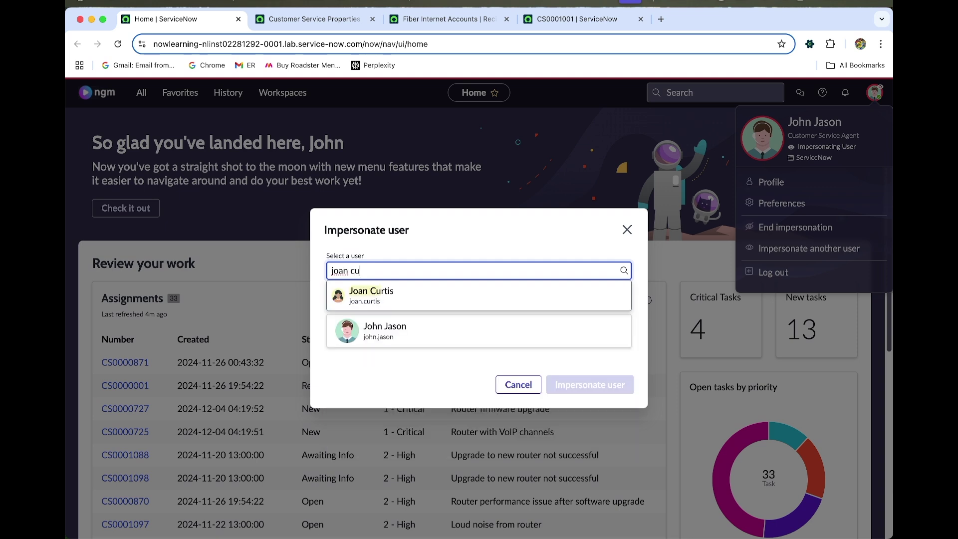
pyautogui.click(422, 308)
pyautogui.click(591, 402)
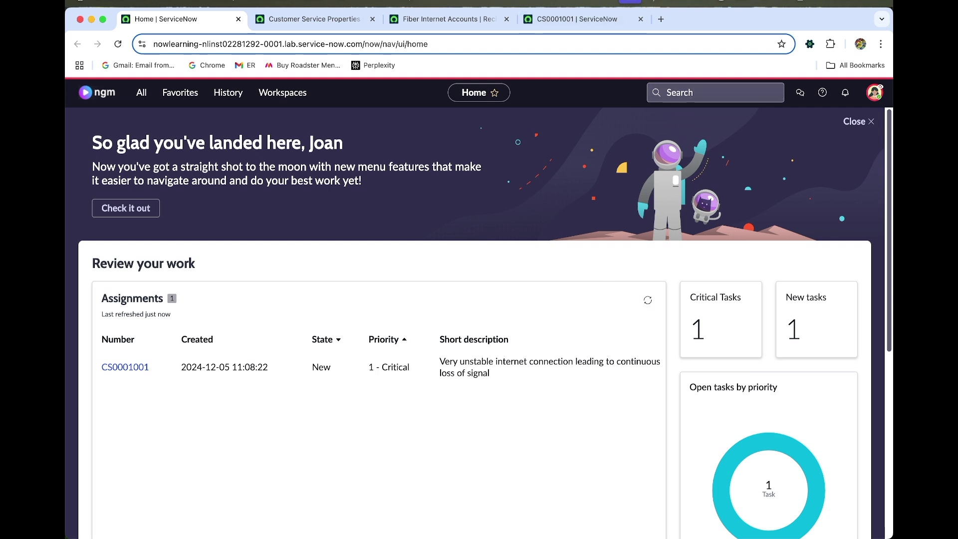
pyautogui.click(586, 19)
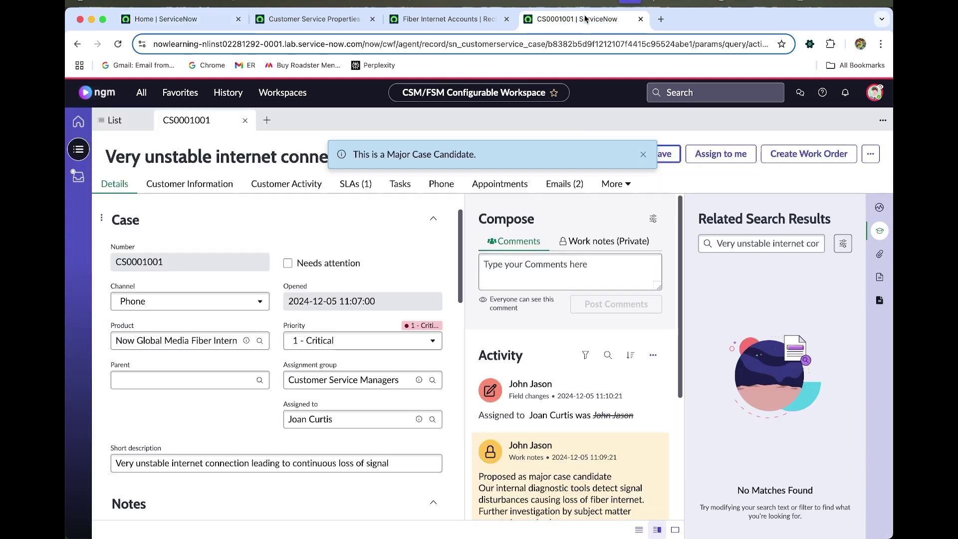
# Reload CS0001001 and jump to its Major Case Information section
pyautogui.click(118, 44)
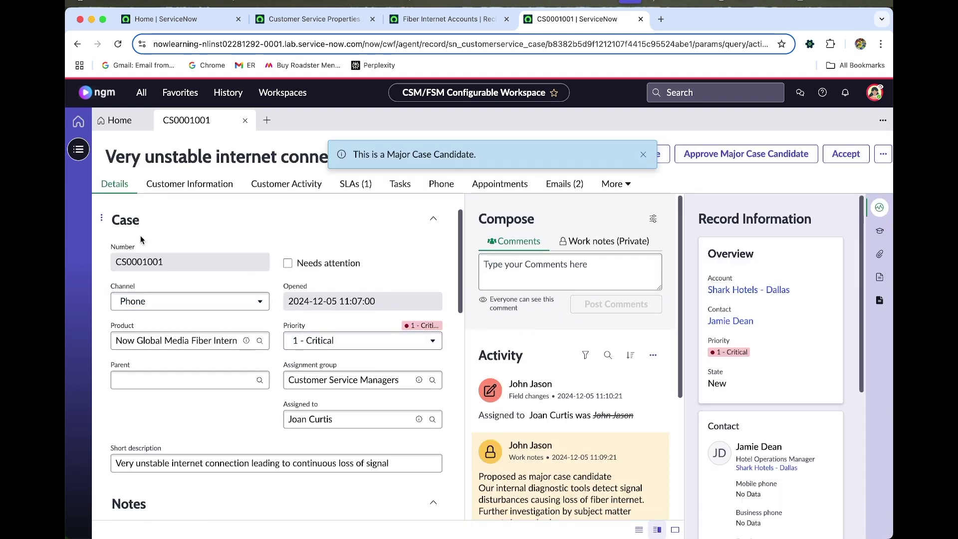
pyautogui.click(102, 218)
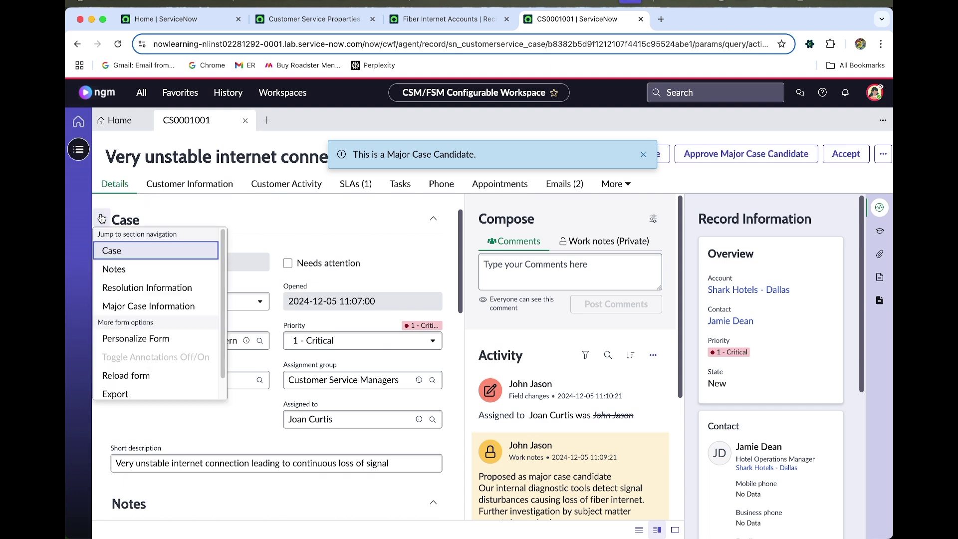
pyautogui.click(147, 307)
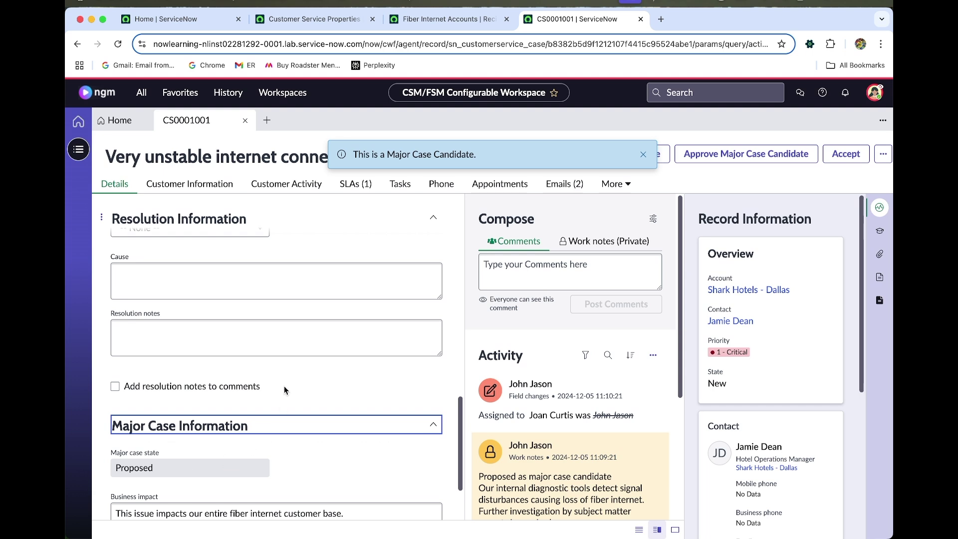
pyautogui.scroll(-2, 283, 385)
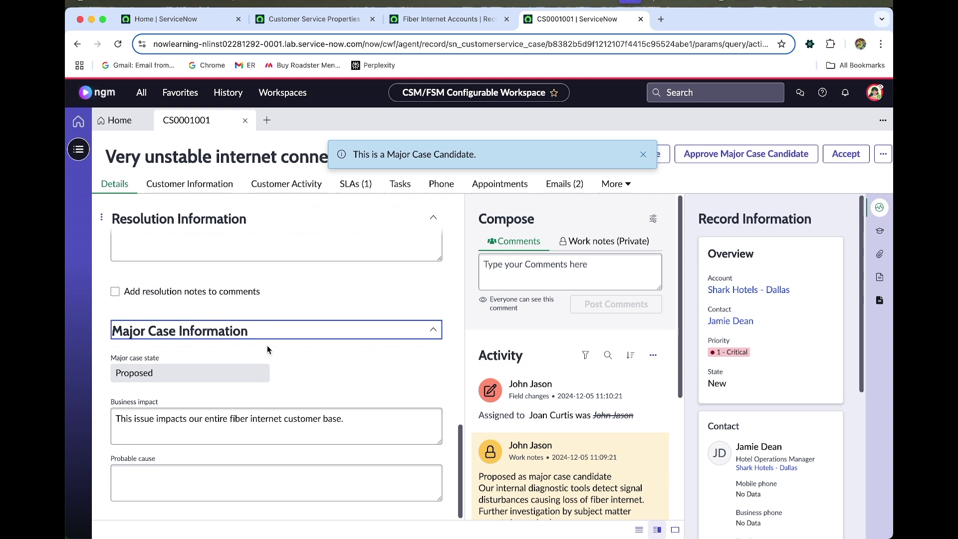
# Paste a probable cause citing electricity power grid fluctuations, then dismiss the candidate notice
pyautogui.click(154, 487)
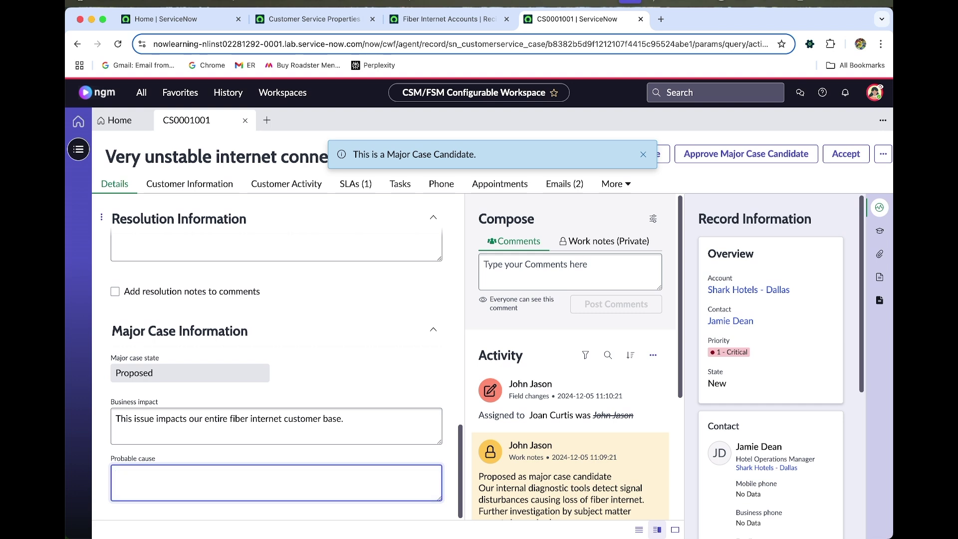
pyautogui.press('super+Tab')
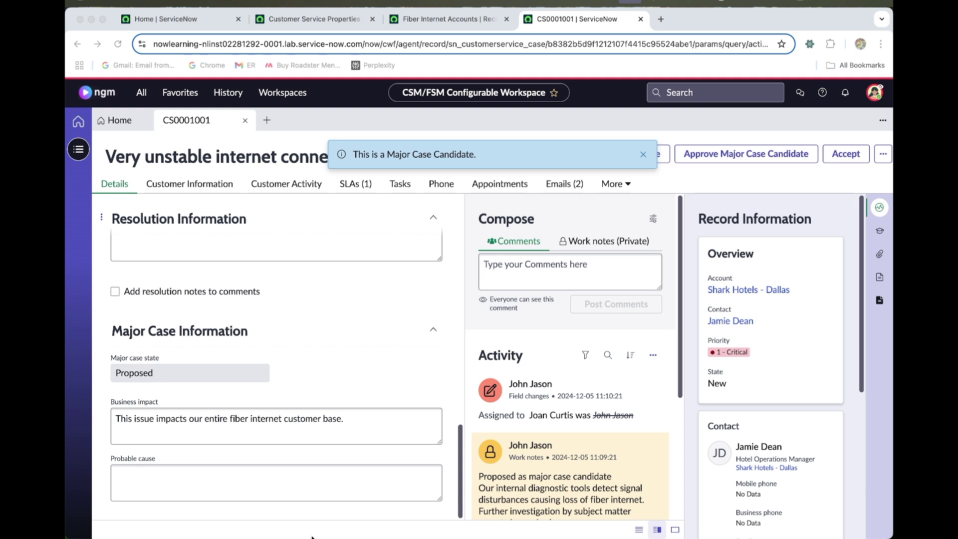
pyautogui.click(323, 479)
pyautogui.write('NGM engineers informed us the issue is caused by the fluctuation of the electricity power grid that is powering the internet infrastructure.')
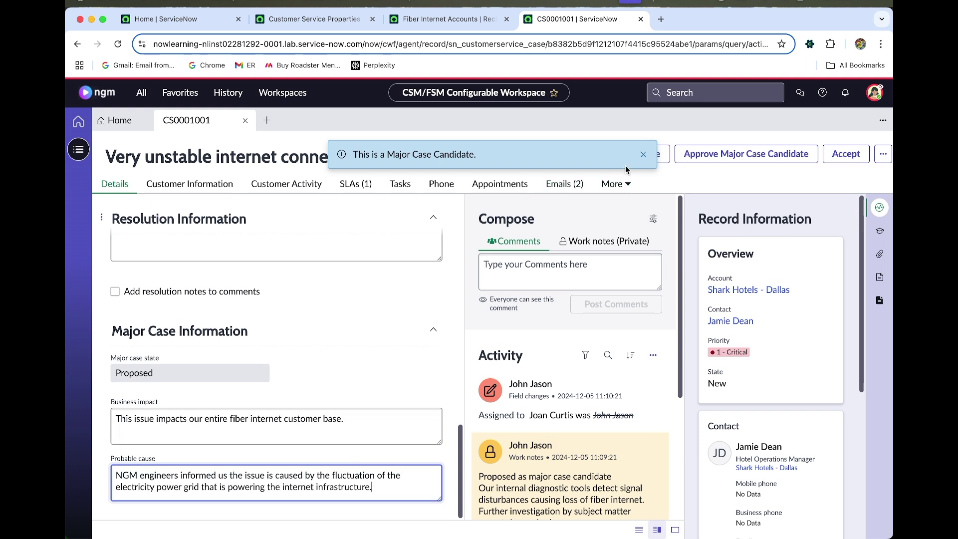
pyautogui.click(644, 156)
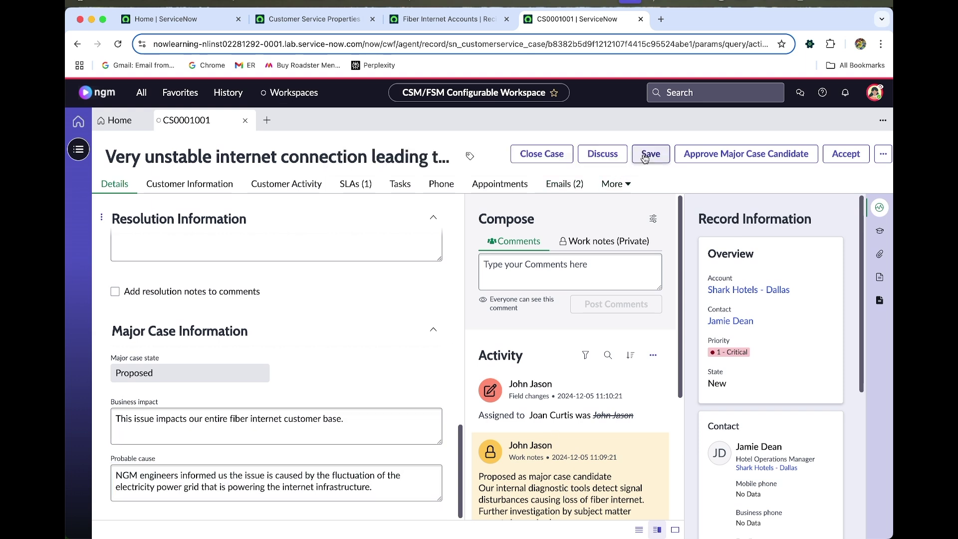
# Approve CS0001001 as a major case candidate, producing major case CS0001002, and return to Home
pyautogui.click(779, 159)
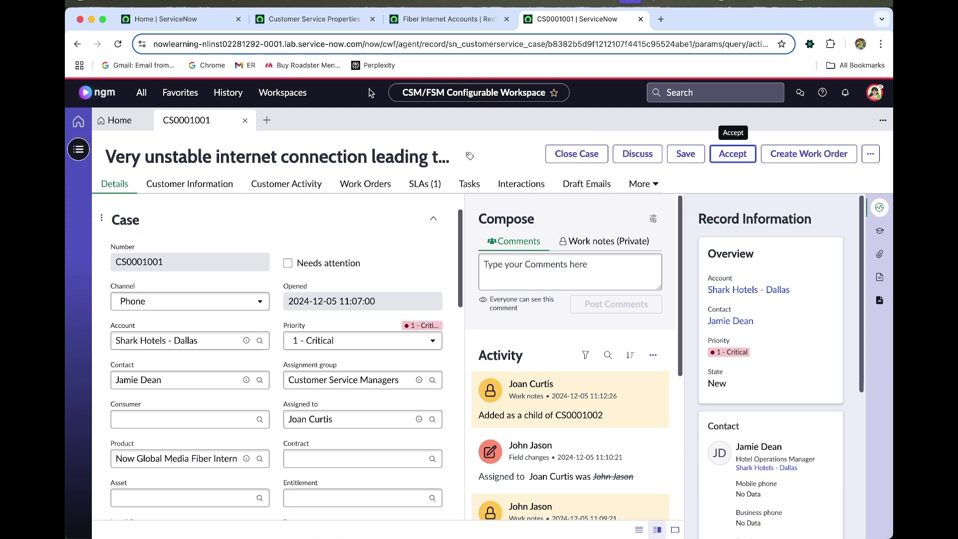
pyautogui.click(140, 128)
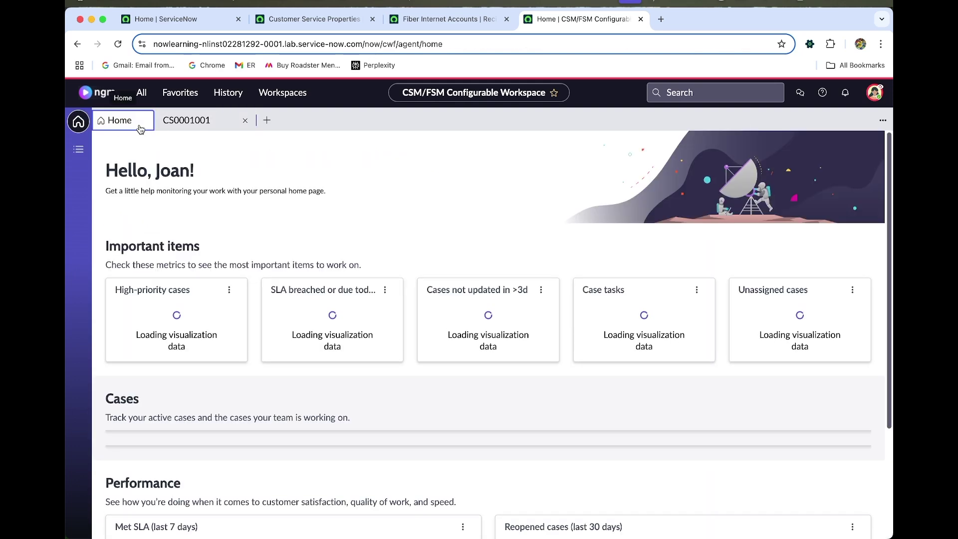
# Open major case CS0001002 from My Cases and attempt Create Child Cases
pyautogui.click(88, 155)
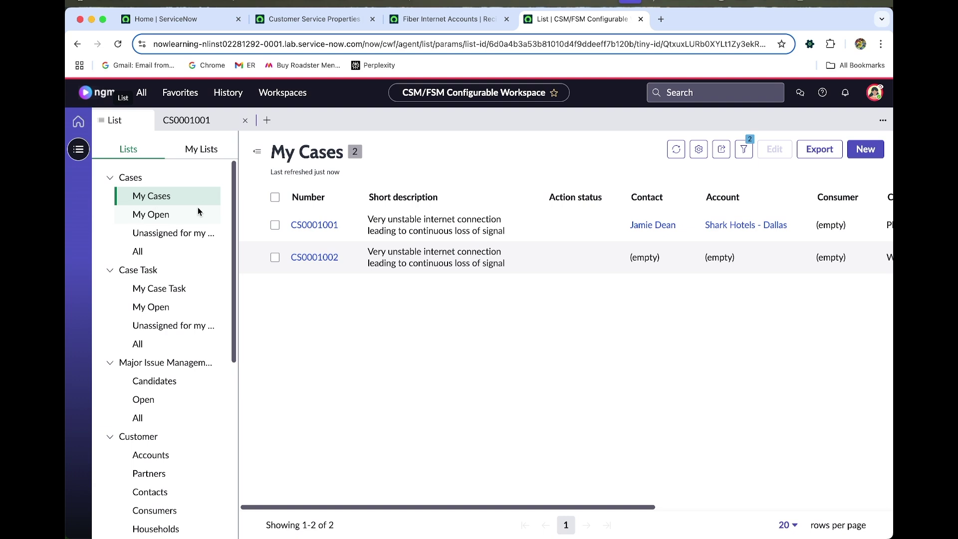
pyautogui.click(324, 259)
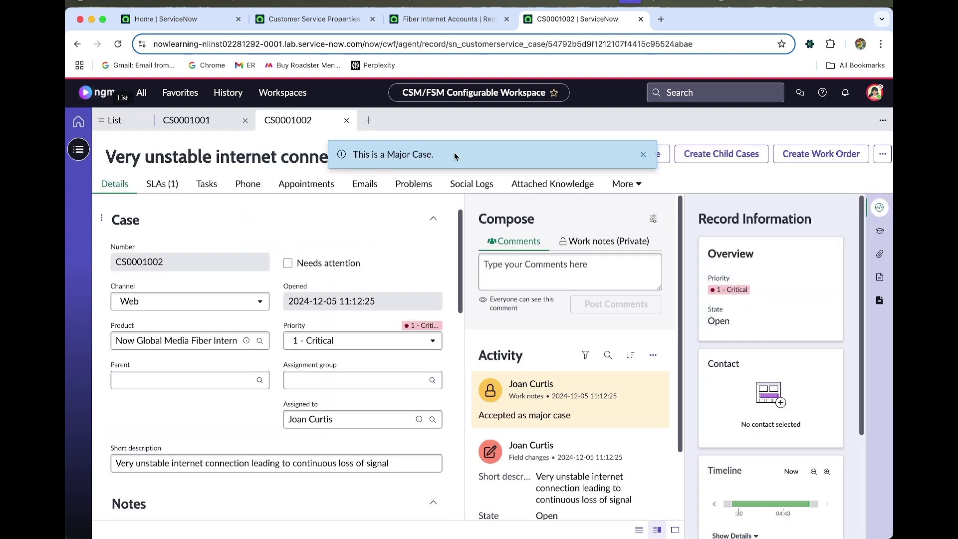
pyautogui.click(643, 154)
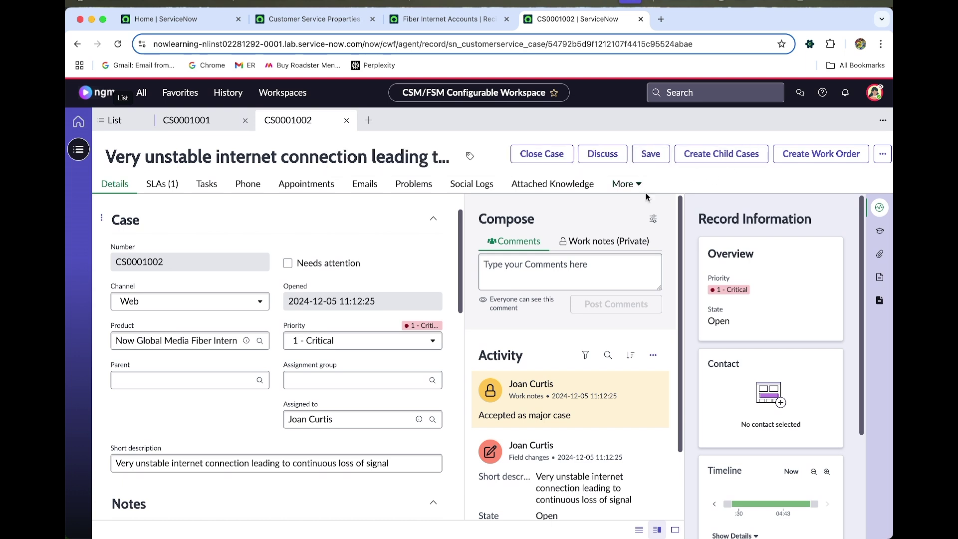
pyautogui.click(711, 160)
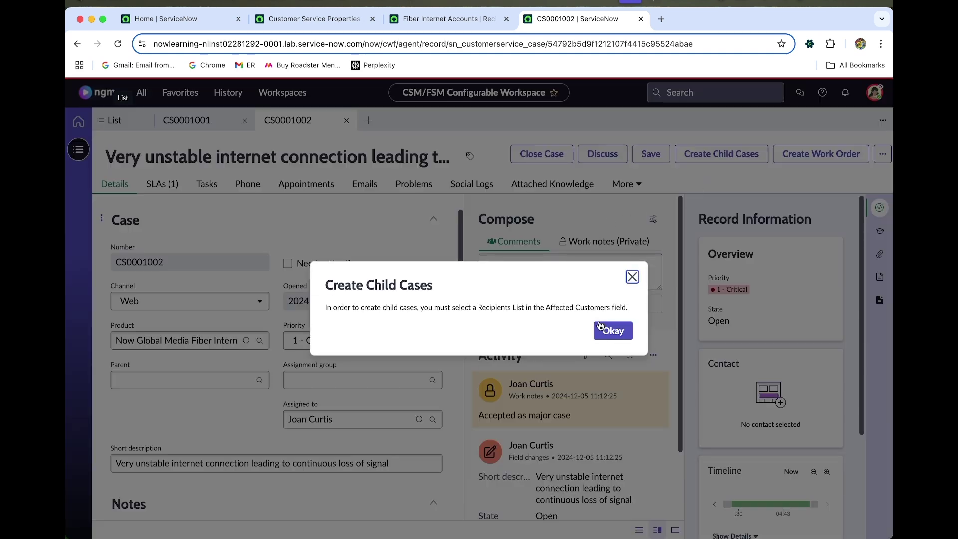
# Acknowledge the warning and set Major Case Information's Affected Customers to Fiber Internet Accounts
pyautogui.click(603, 330)
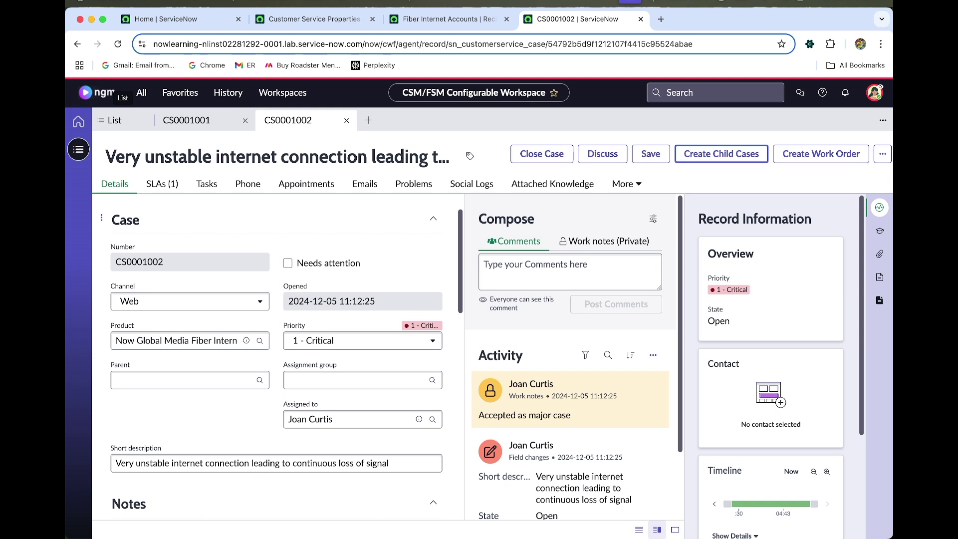
pyautogui.click(99, 220)
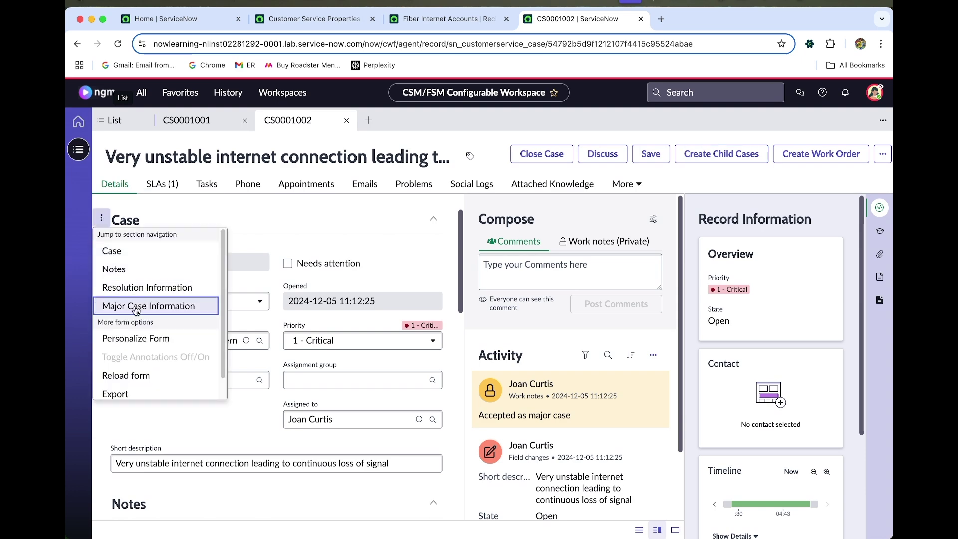
pyautogui.click(136, 306)
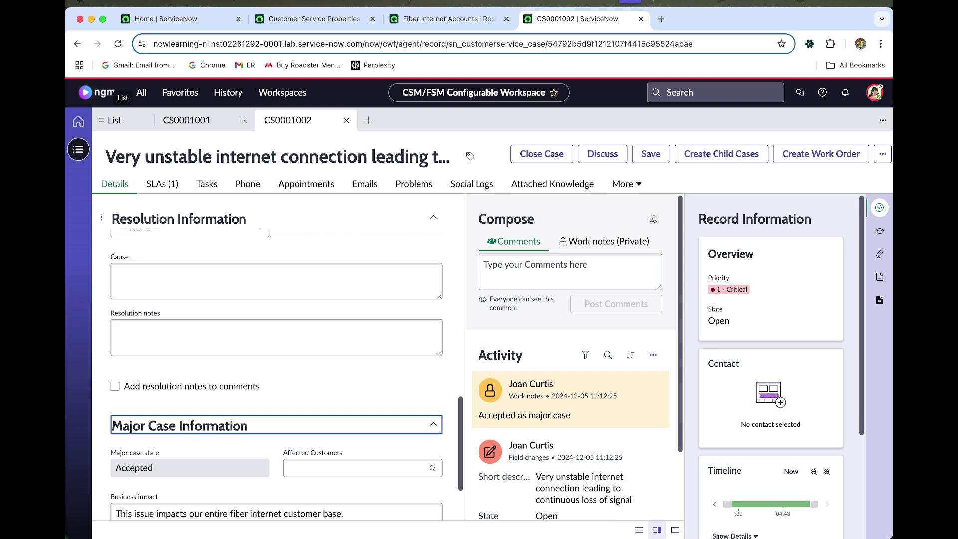
pyautogui.click(347, 464)
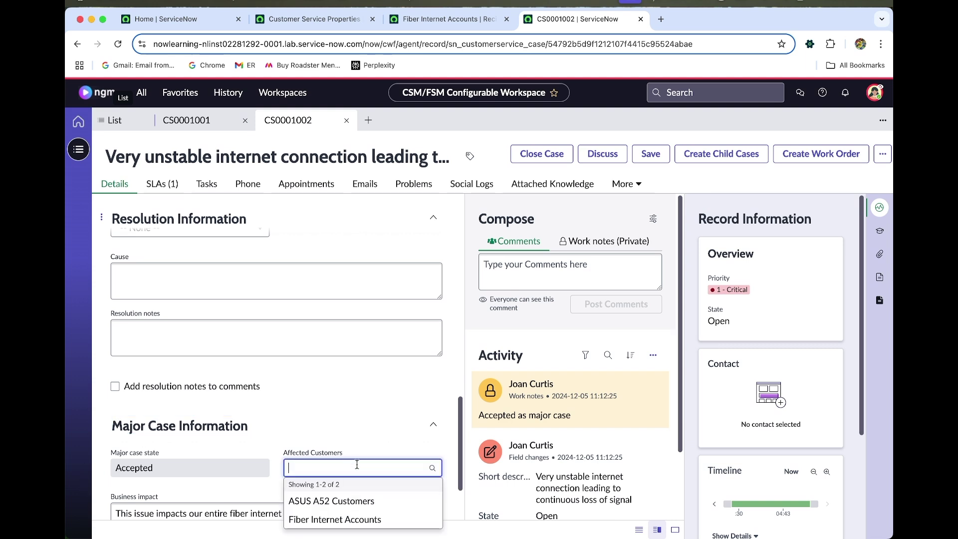
pyautogui.click(349, 519)
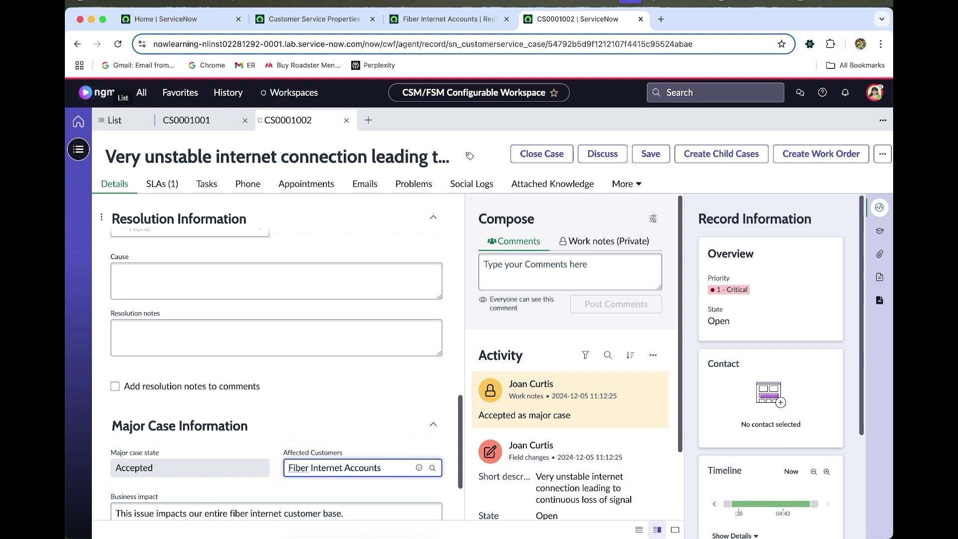
pyautogui.scroll(-3, 286, 247)
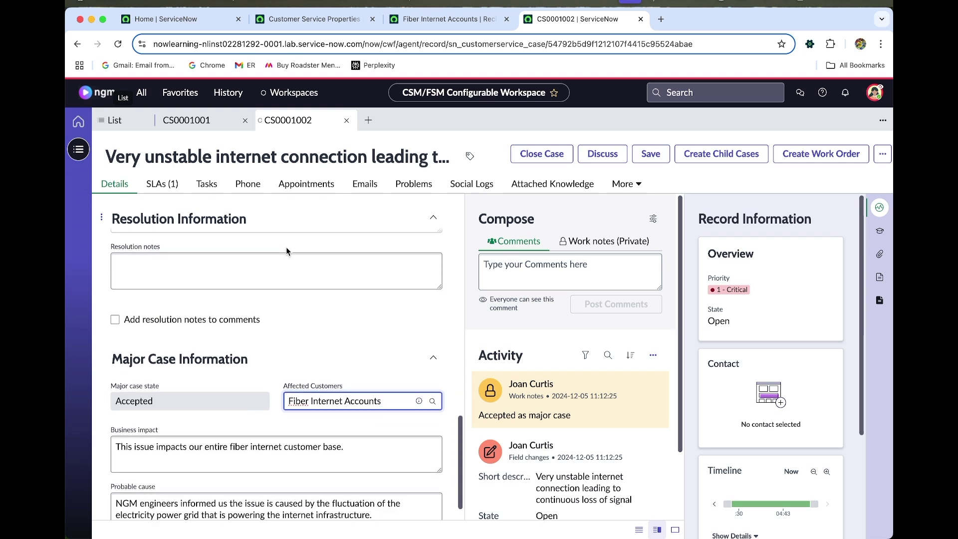
pyautogui.scroll(3, 285, 247)
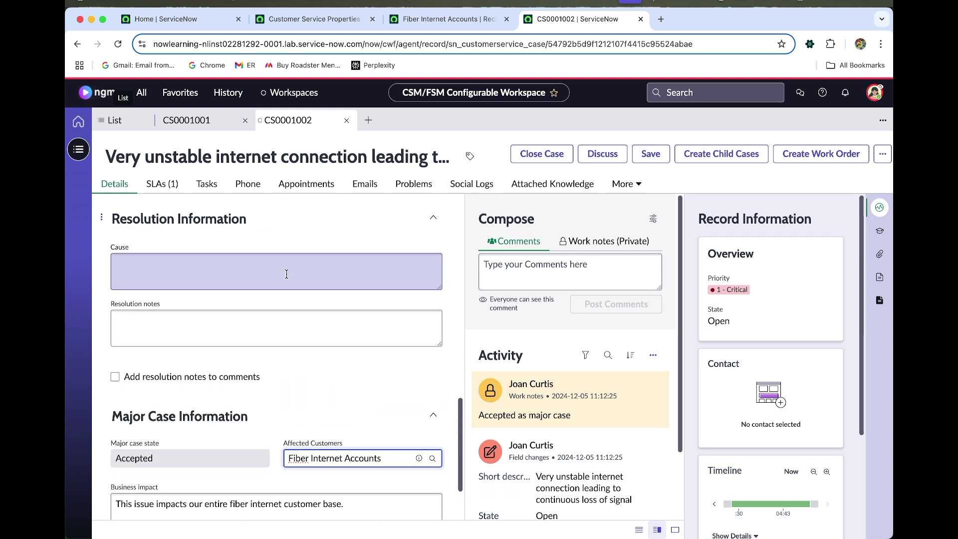